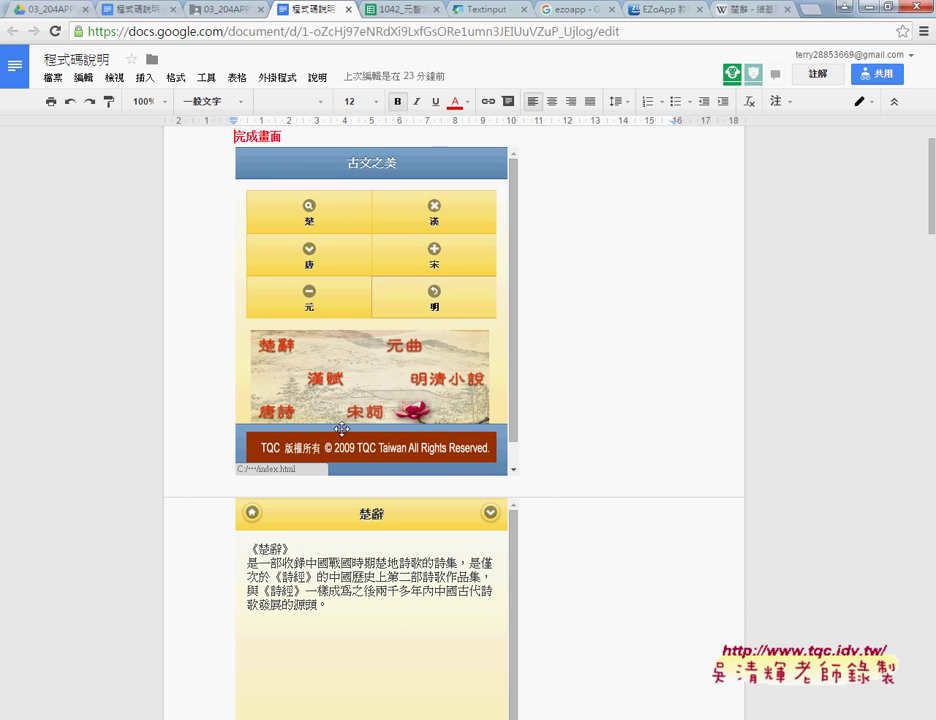
{"action": "scroll", "coordinate": [404, 458], "scroll_direction": "down", "scroll_amount": 2}
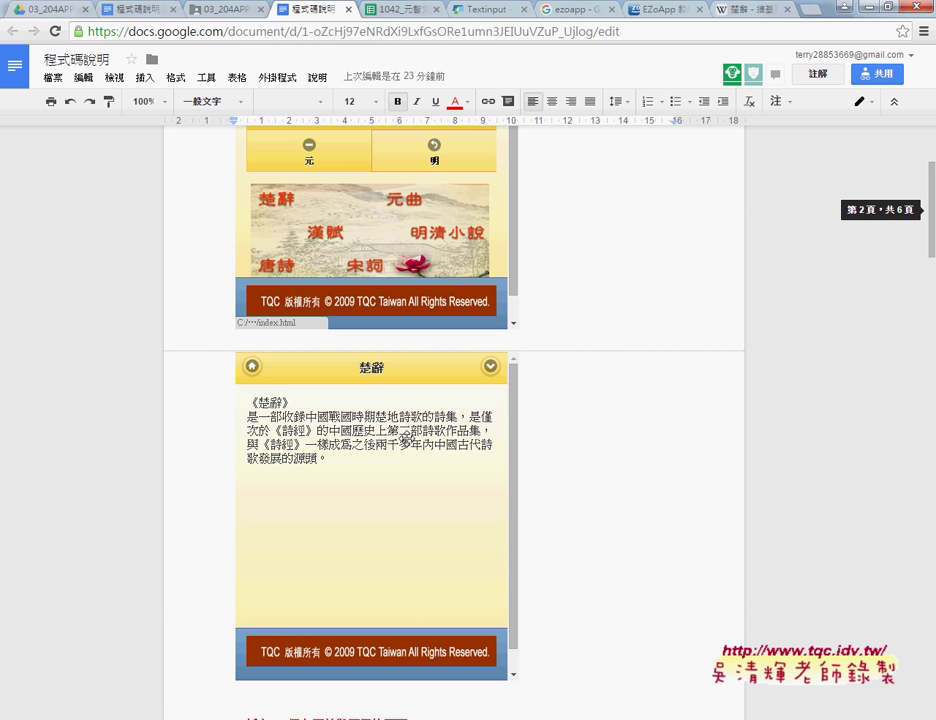
Step: Scroll down through the spec's steps and highlight the whole navbar code block
{"action": "scroll", "coordinate": [405, 438], "scroll_direction": "up", "scroll_amount": 1}
{"action": "scroll", "coordinate": [281, 329], "scroll_direction": "up", "scroll_amount": 2}
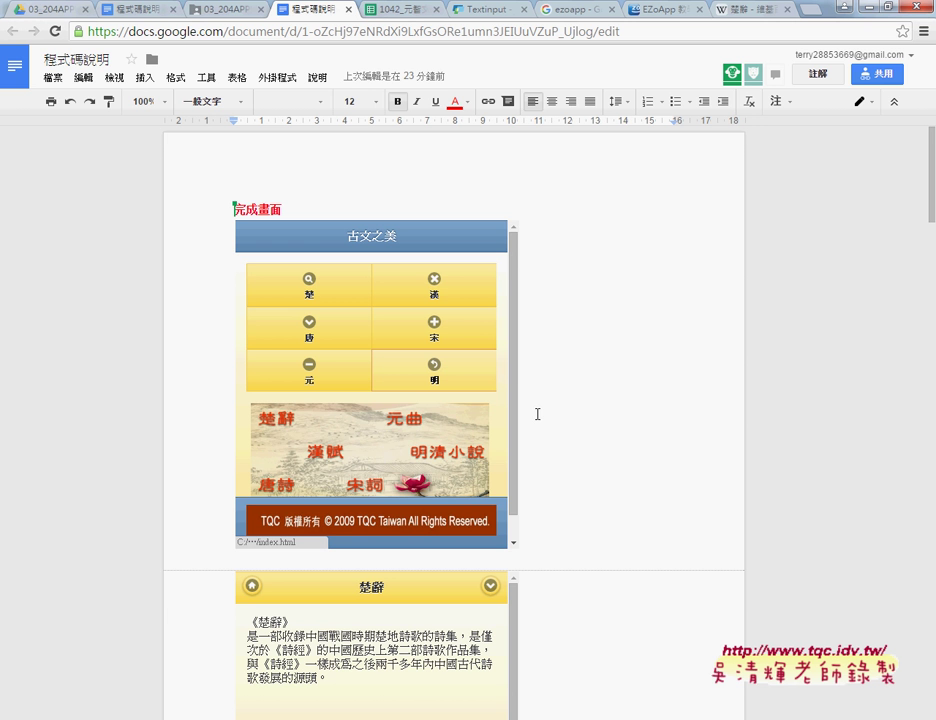
{"action": "scroll", "coordinate": [535, 385], "scroll_direction": "down", "scroll_amount": 1}
{"action": "scroll", "coordinate": [571, 391], "scroll_direction": "down", "scroll_amount": 1}
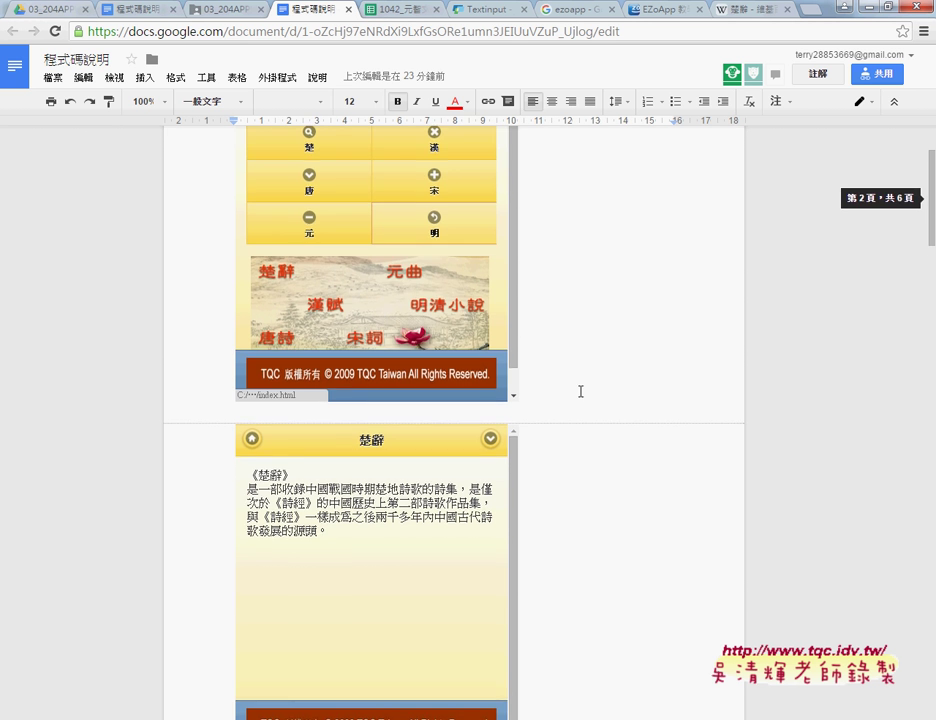
{"action": "scroll", "coordinate": [581, 391], "scroll_direction": "down", "scroll_amount": 1}
{"action": "scroll", "coordinate": [585, 414], "scroll_direction": "down", "scroll_amount": 2}
{"action": "scroll", "coordinate": [602, 393], "scroll_direction": "down", "scroll_amount": 2}
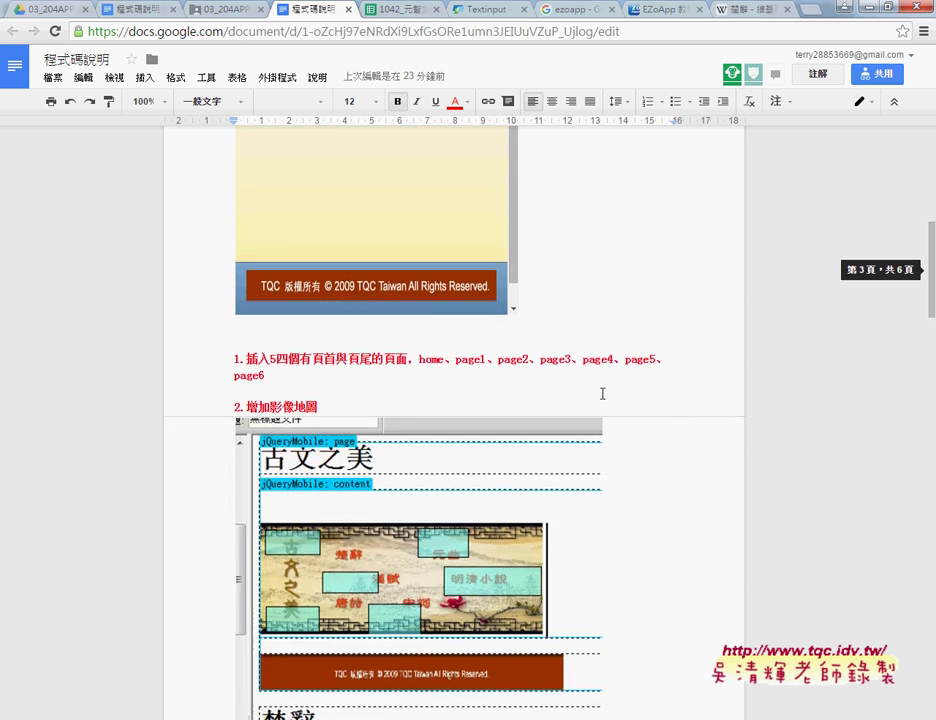
{"action": "scroll", "coordinate": [708, 363], "scroll_direction": "down", "scroll_amount": 3}
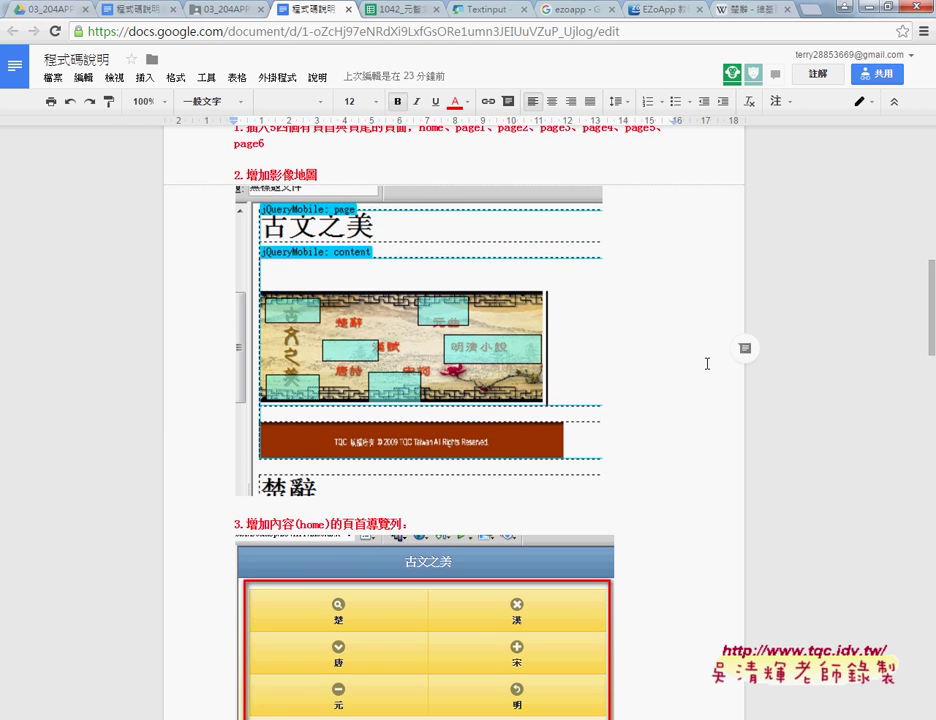
{"action": "scroll", "coordinate": [708, 363], "scroll_direction": "down", "scroll_amount": 2}
{"action": "scroll", "coordinate": [708, 363], "scroll_direction": "down", "scroll_amount": 2}
{"action": "scroll", "coordinate": [708, 363], "scroll_direction": "down", "scroll_amount": 3}
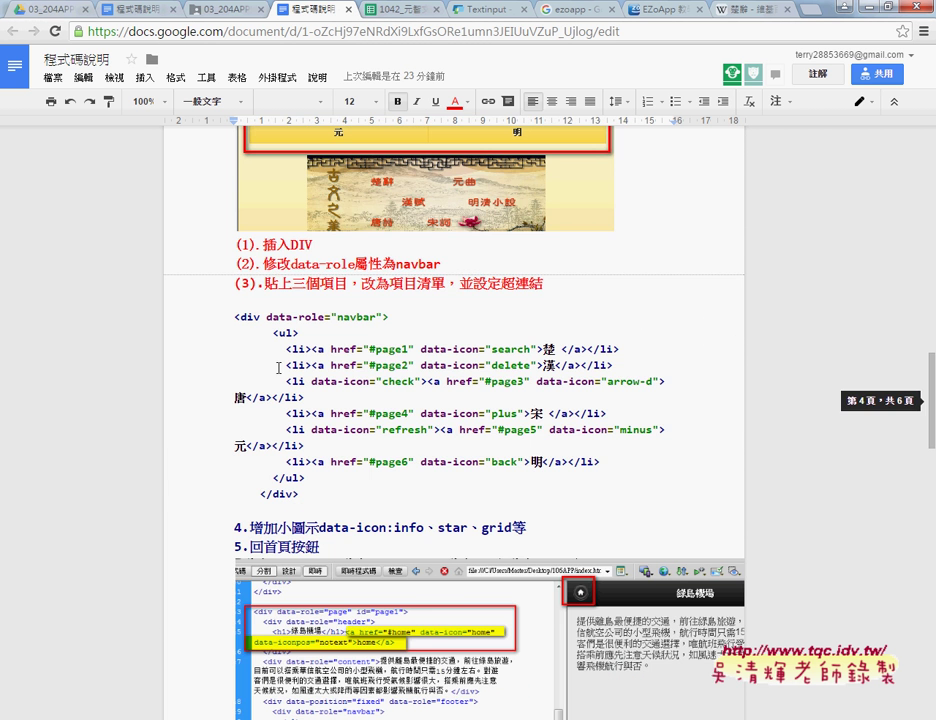
{"action": "left_click_drag", "start_coordinate": [232, 318], "coordinate": [300, 494]}
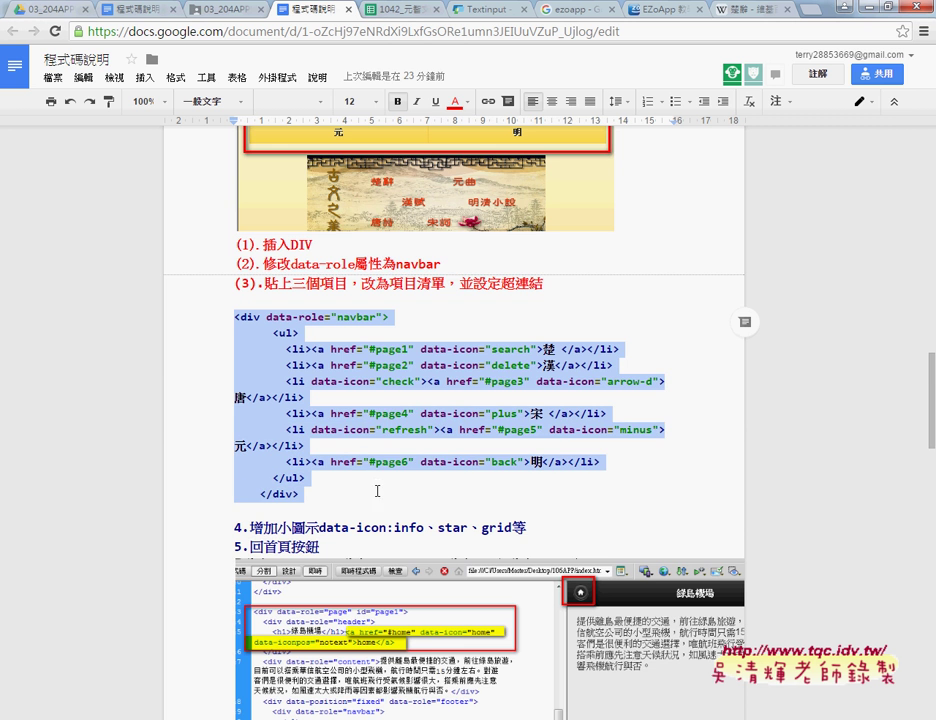
Step: Highlight the 回首頁按鈕 heading, then the variation item 1.增加文字說明 in section 7
{"action": "scroll", "coordinate": [818, 362], "scroll_direction": "down", "scroll_amount": 3}
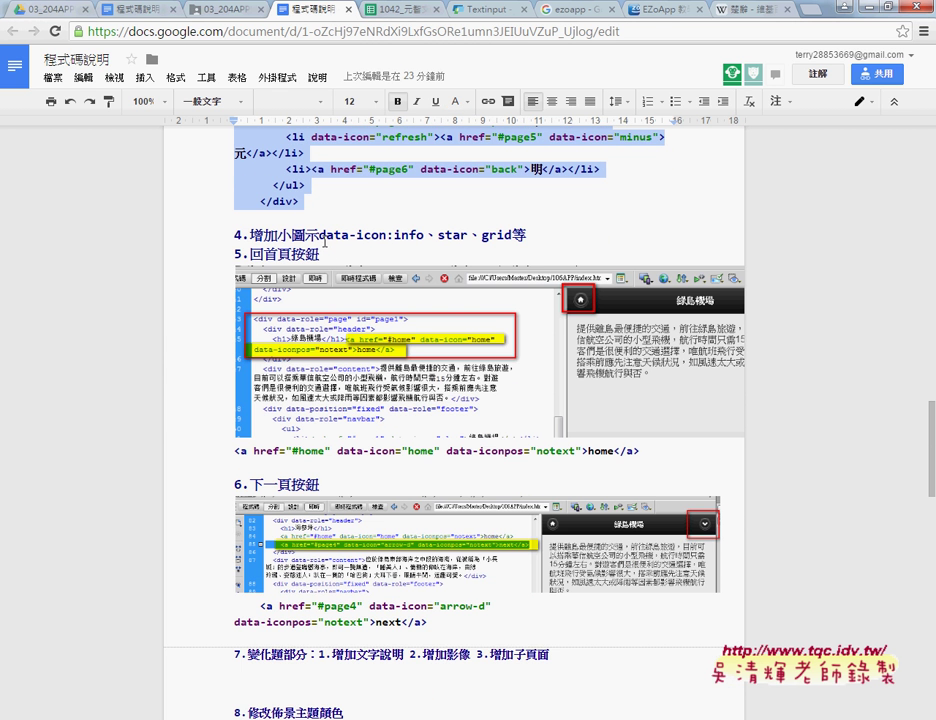
{"action": "left_click_drag", "start_coordinate": [250, 255], "coordinate": [320, 255]}
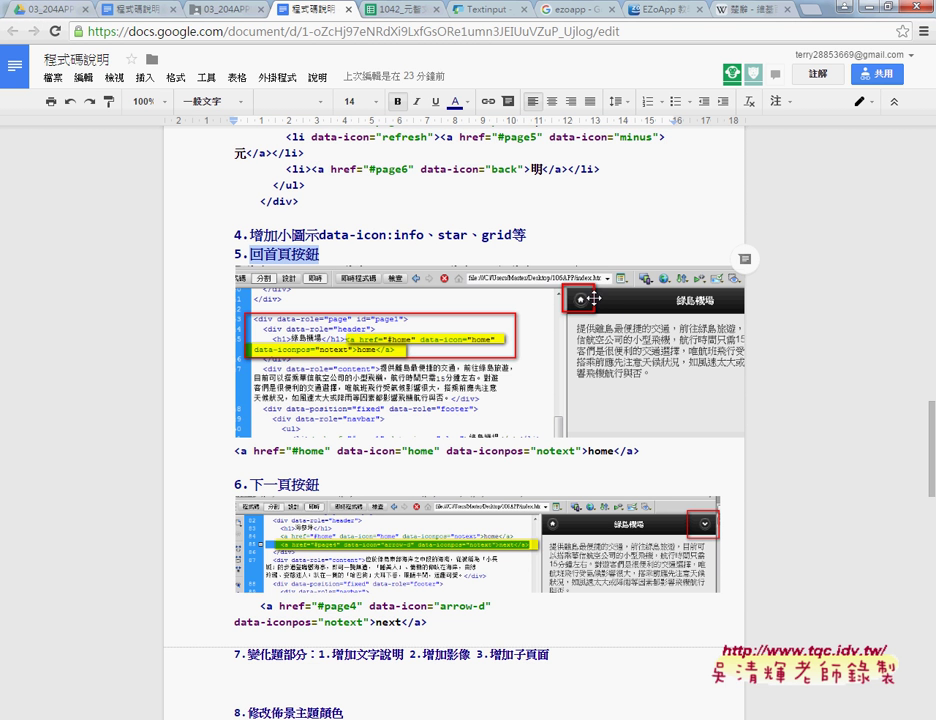
{"action": "scroll", "coordinate": [395, 340], "scroll_direction": "down", "scroll_amount": 3}
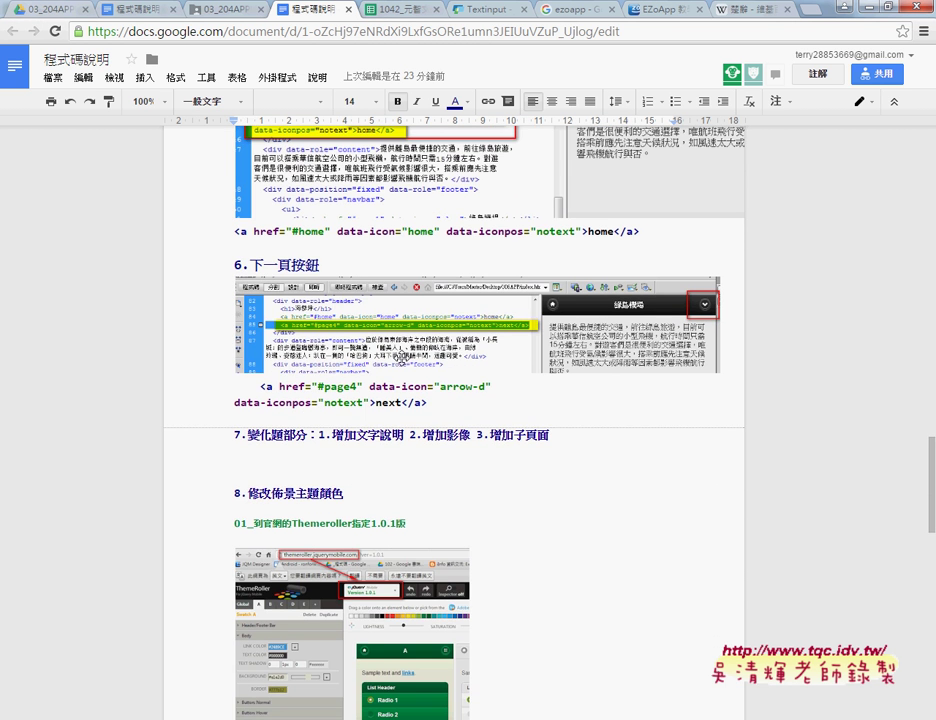
{"action": "scroll", "coordinate": [356, 328], "scroll_direction": "down", "scroll_amount": 2}
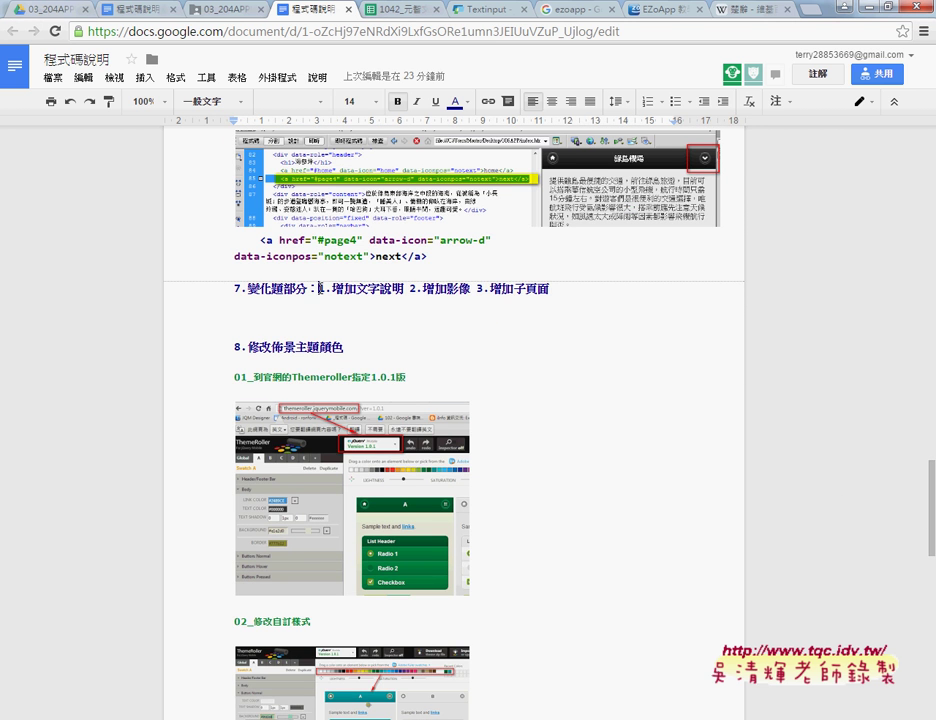
{"action": "left_click_drag", "start_coordinate": [319, 289], "coordinate": [401, 290]}
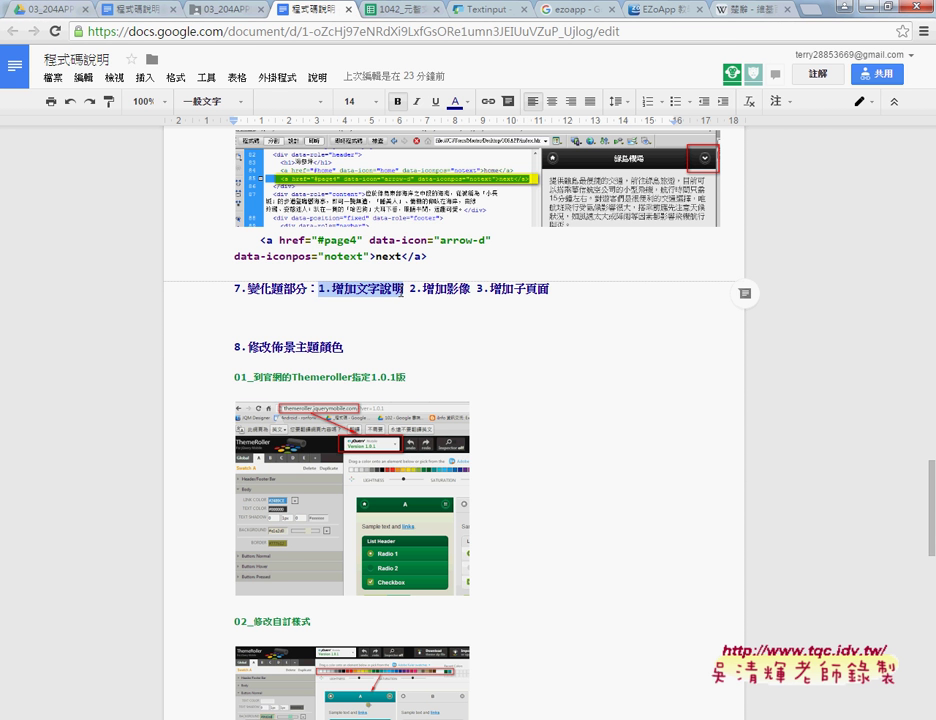
Step: Look over the Wikipedia 楚辭 article
{"action": "left_click", "coordinate": [762, 14]}
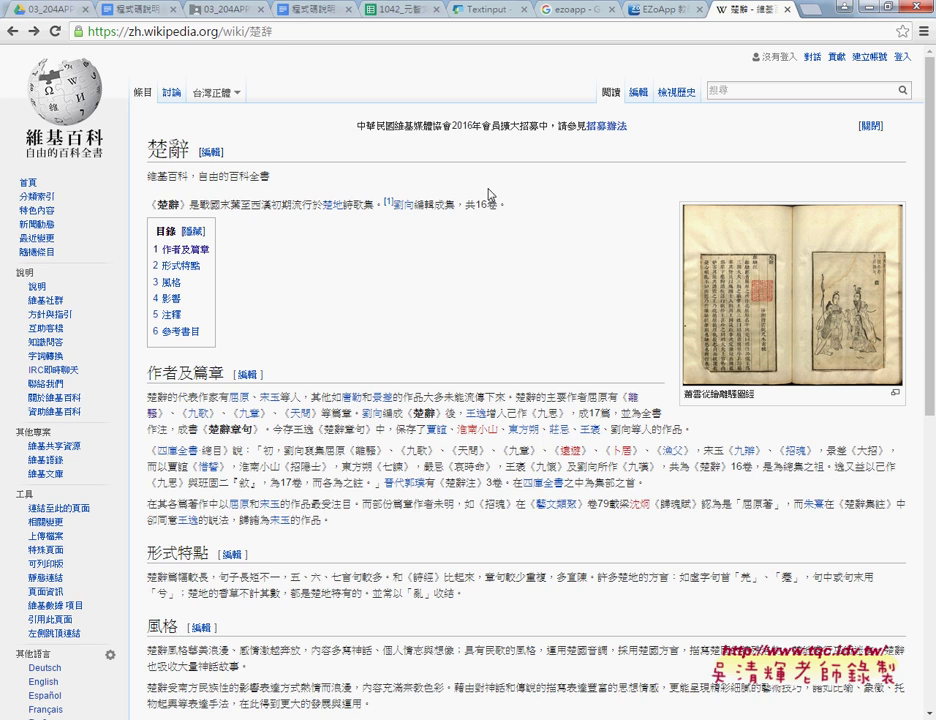
{"action": "scroll", "coordinate": [439, 268], "scroll_direction": "down", "scroll_amount": 5}
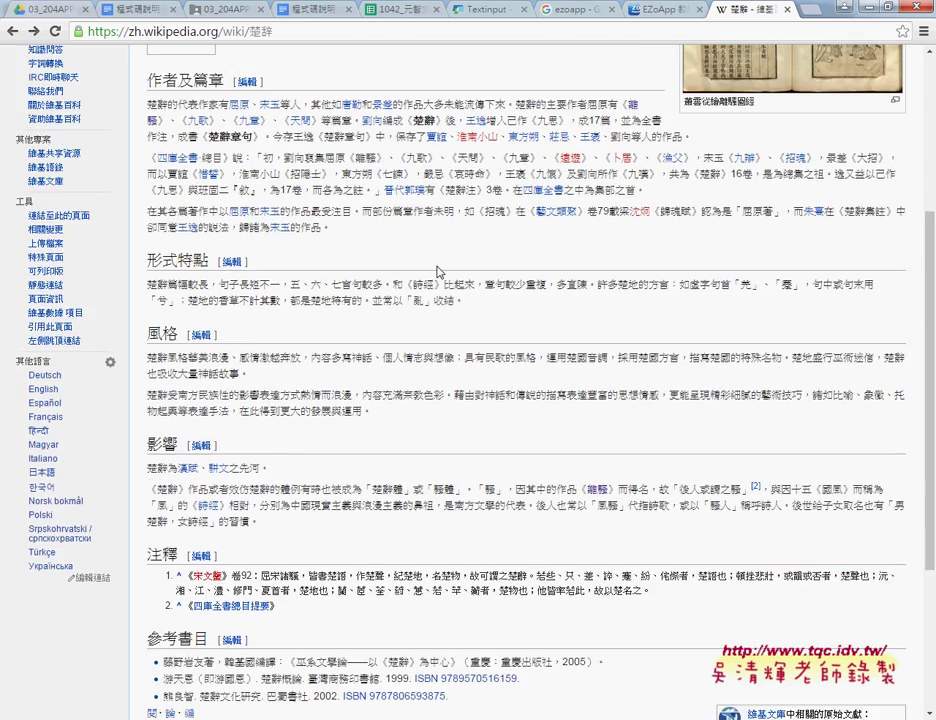
{"action": "scroll", "coordinate": [437, 272], "scroll_direction": "up", "scroll_amount": 1}
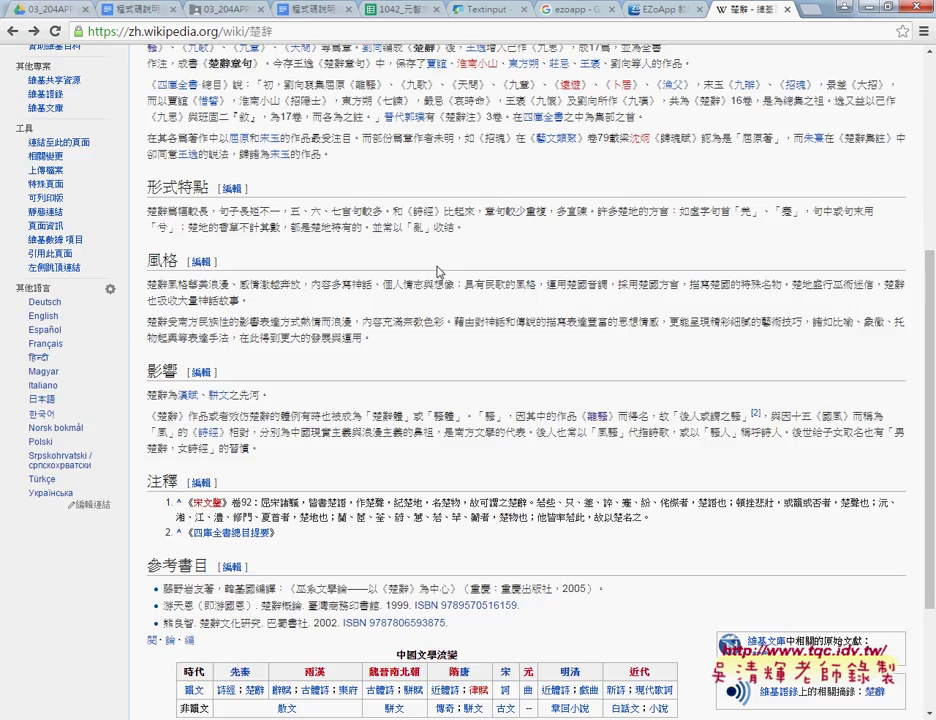
{"action": "scroll", "coordinate": [437, 272], "scroll_direction": "up", "scroll_amount": 4}
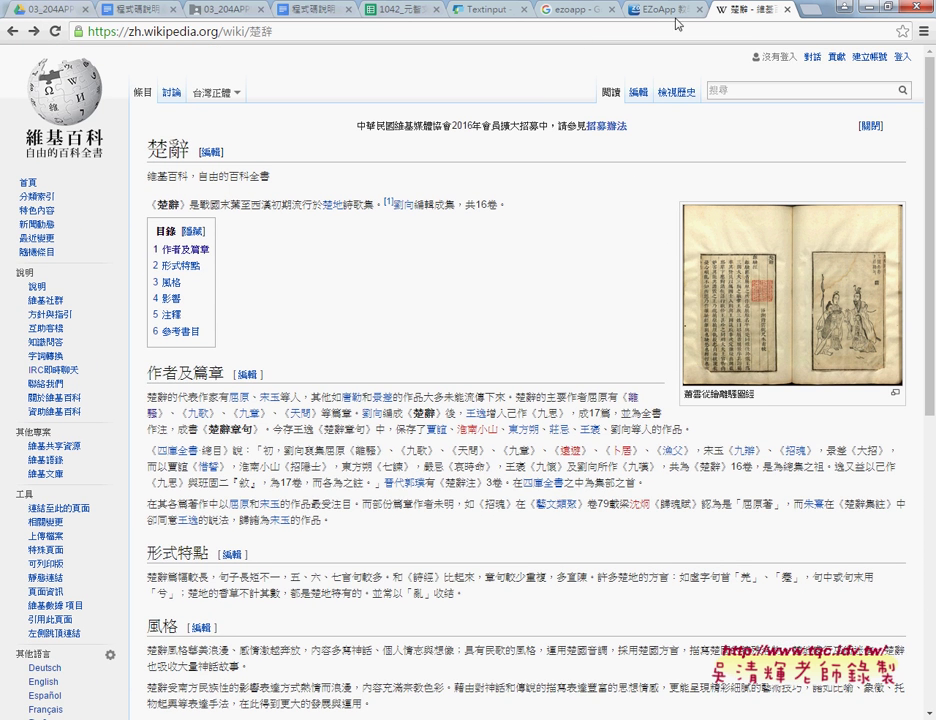
Step: Return to the 楚辭 search results and open the Wikipedia and ctext.org results in new tabs
{"action": "left_click", "coordinate": [7, 36]}
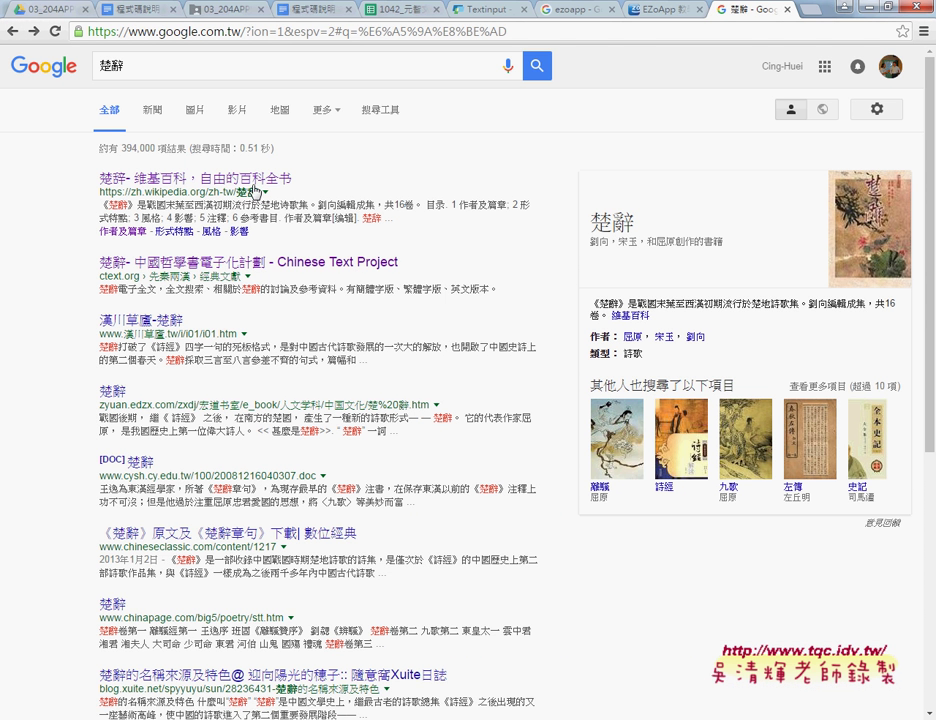
{"action": "middle_click", "coordinate": [250, 190]}
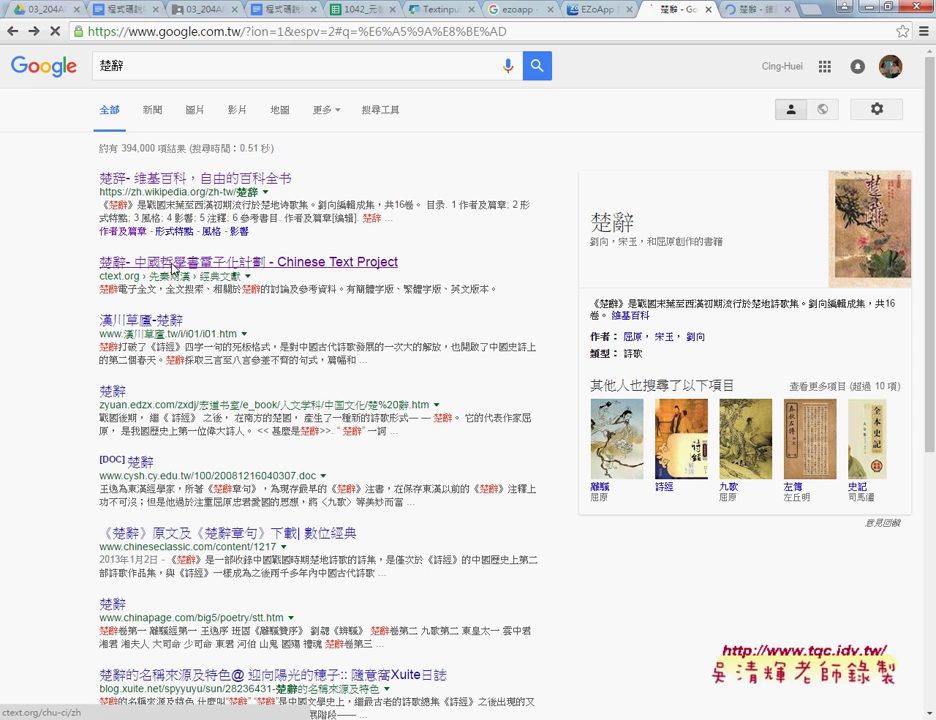
{"action": "middle_click", "coordinate": [246, 266]}
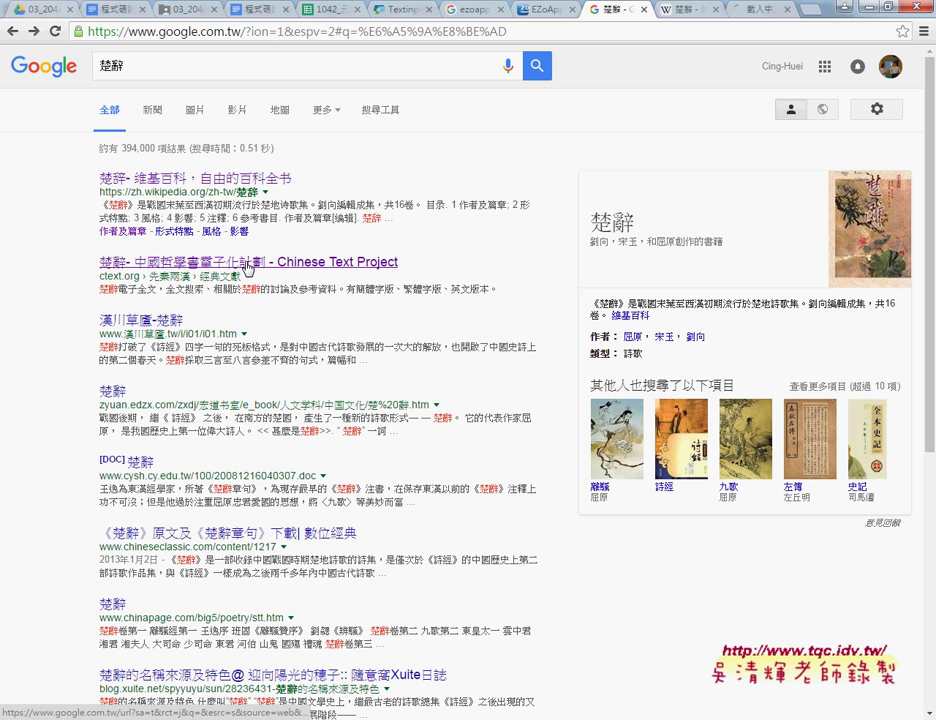
Step: On ctext.org, browse the English Shang Shu and Shan Hai Jing pages, then switch back to Chinese
{"action": "left_click", "coordinate": [762, 9]}
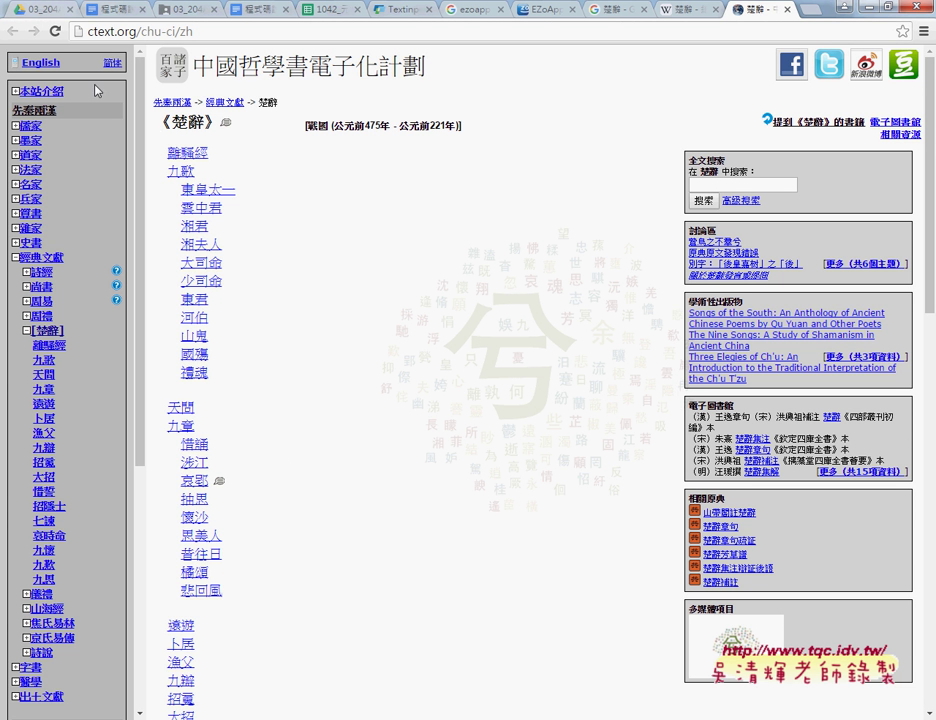
{"action": "left_click", "coordinate": [54, 72]}
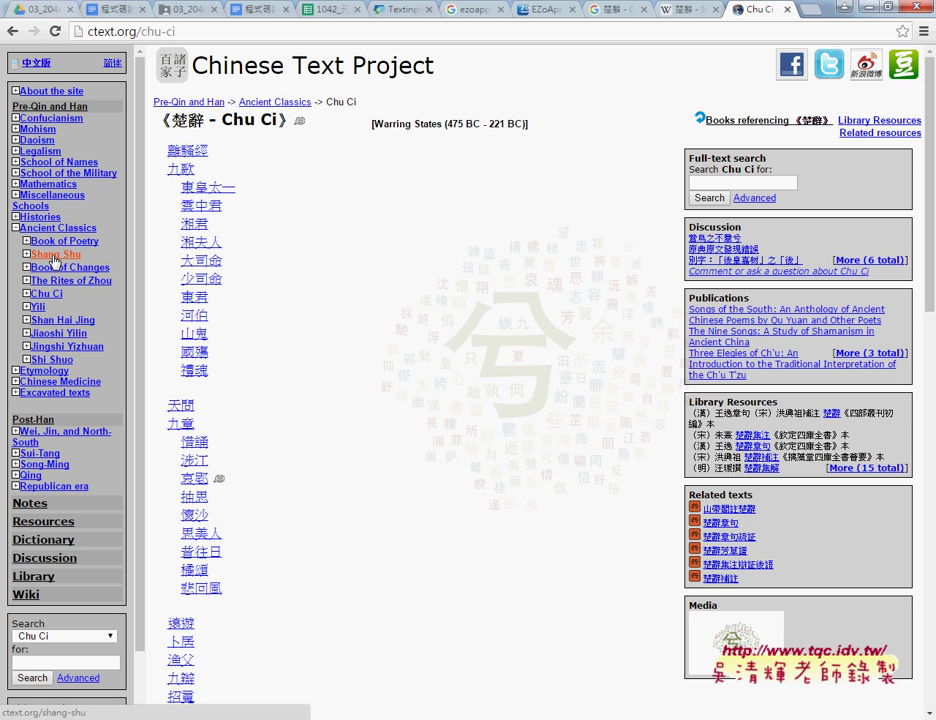
{"action": "left_click", "coordinate": [55, 254]}
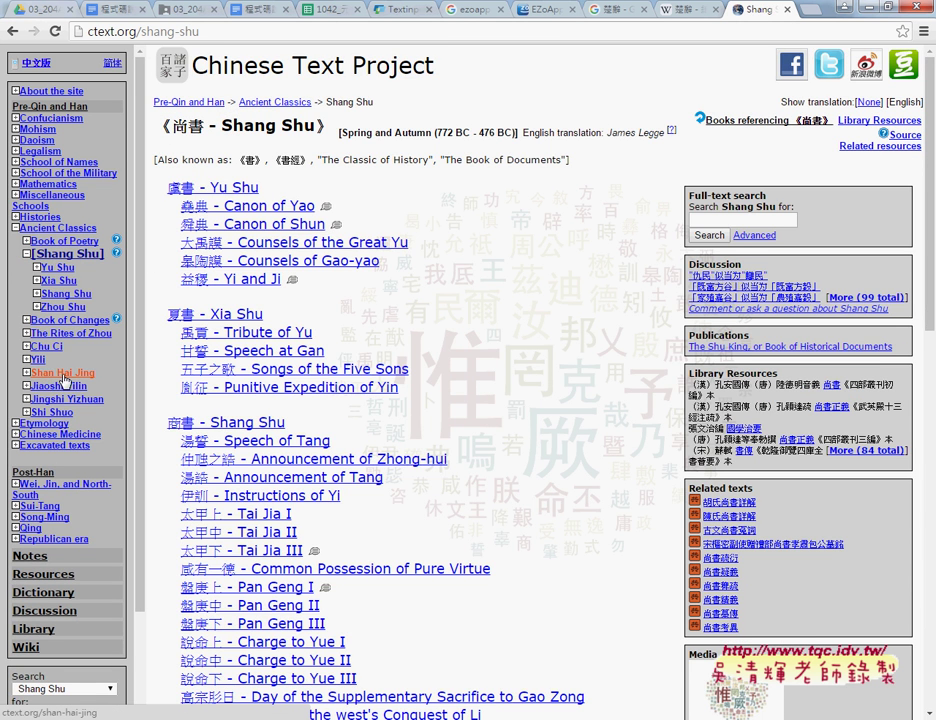
{"action": "left_click", "coordinate": [58, 376]}
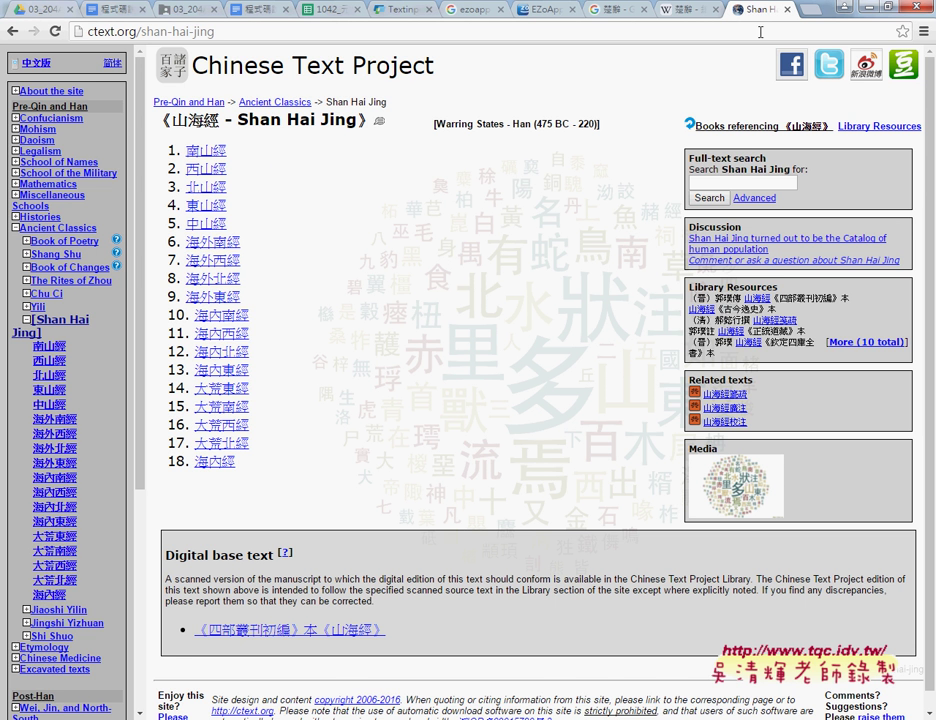
{"action": "left_click", "coordinate": [35, 64]}
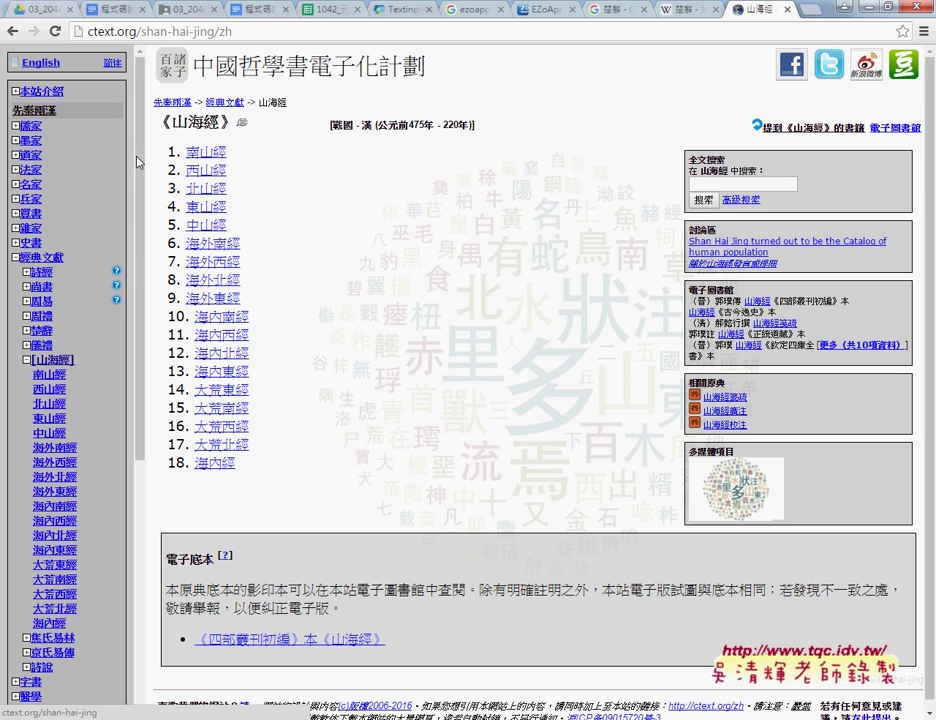
Step: Return to the 楚辭 chapter list and open the 離騷經 text
{"action": "left_click", "coordinate": [45, 333]}
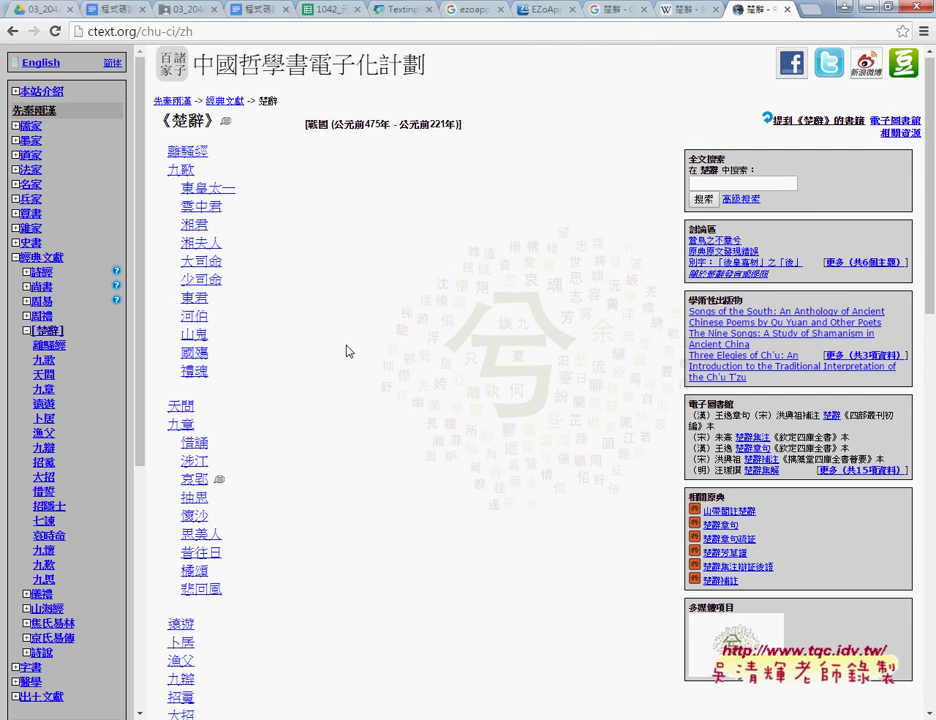
{"action": "scroll", "coordinate": [349, 351], "scroll_direction": "down", "scroll_amount": 3}
{"action": "scroll", "coordinate": [349, 347], "scroll_direction": "down", "scroll_amount": 3}
{"action": "scroll", "coordinate": [358, 341], "scroll_direction": "down", "scroll_amount": 3}
{"action": "scroll", "coordinate": [355, 341], "scroll_direction": "up", "scroll_amount": 3}
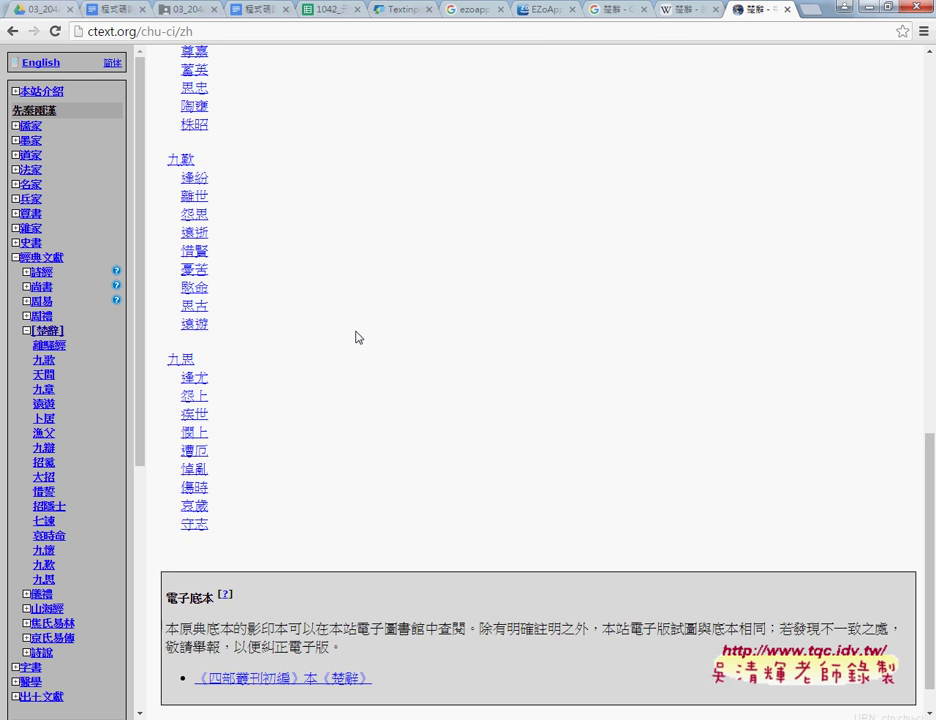
{"action": "scroll", "coordinate": [355, 341], "scroll_direction": "up", "scroll_amount": 5}
{"action": "scroll", "coordinate": [355, 341], "scroll_direction": "up", "scroll_amount": 4}
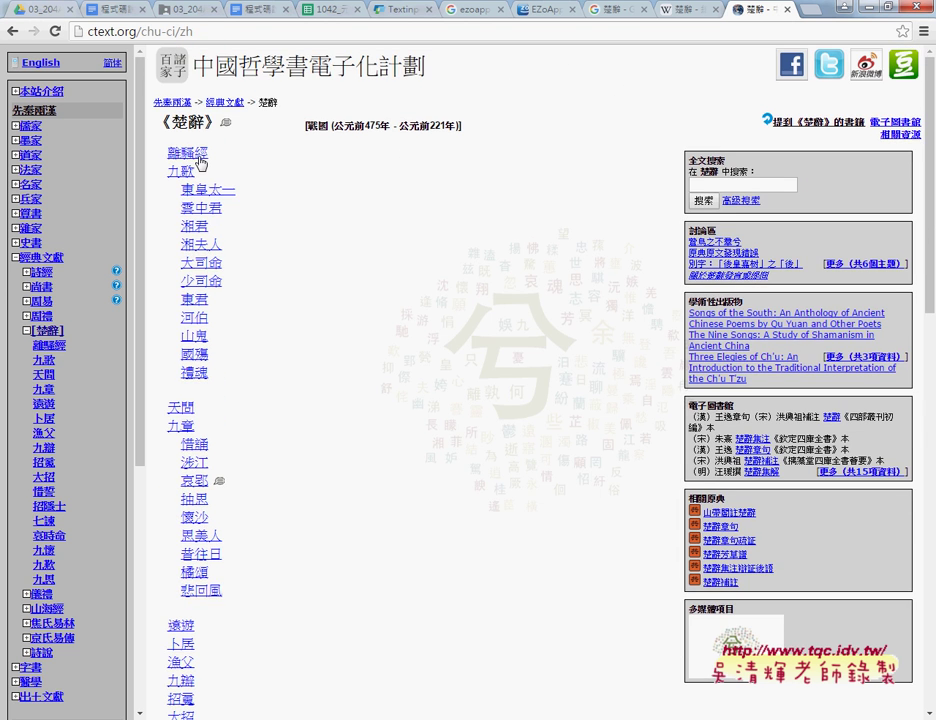
{"action": "left_click", "coordinate": [200, 154]}
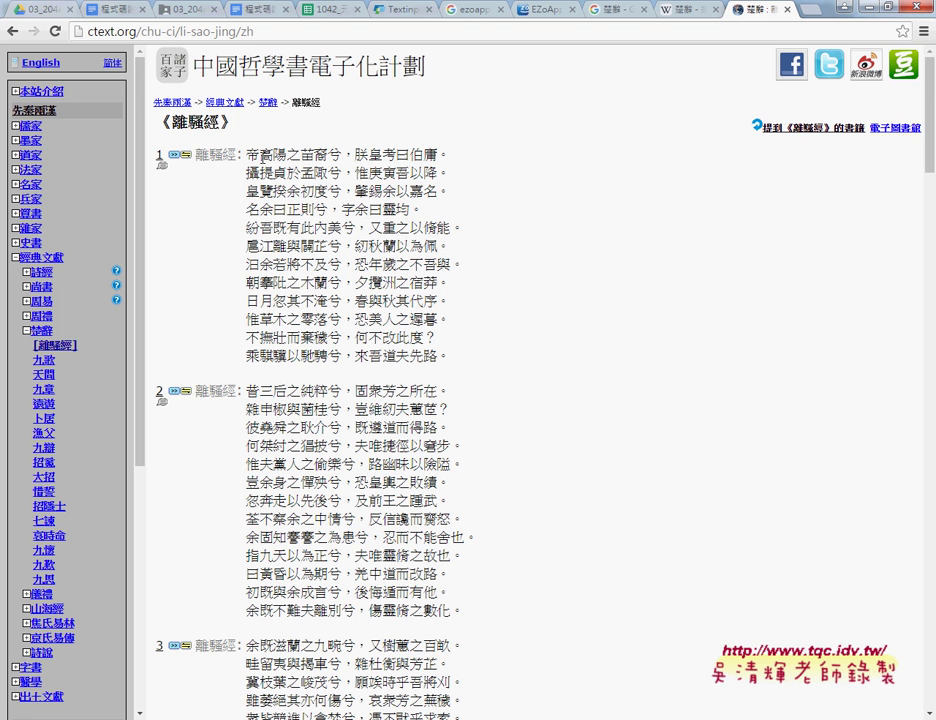
Step: Read 離騷經 down to section 12 and highlight 彭咸 in the closing 亂曰 passage
{"action": "scroll", "coordinate": [443, 268], "scroll_direction": "down", "scroll_amount": 2}
{"action": "scroll", "coordinate": [443, 268], "scroll_direction": "down", "scroll_amount": 3}
{"action": "scroll", "coordinate": [443, 268], "scroll_direction": "down", "scroll_amount": 4}
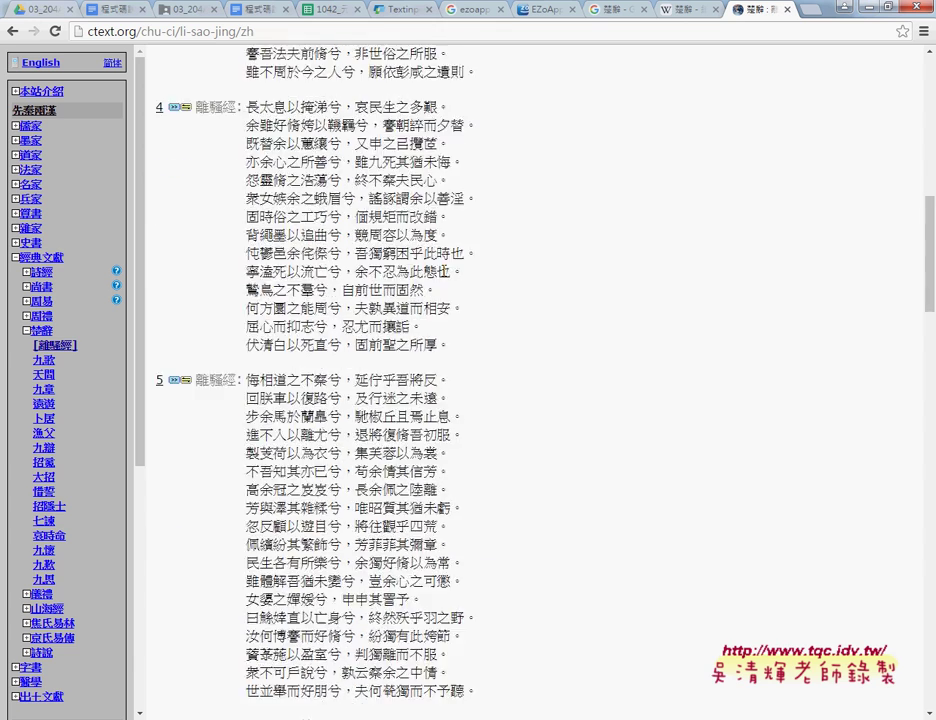
{"action": "scroll", "coordinate": [443, 268], "scroll_direction": "down", "scroll_amount": 4}
{"action": "scroll", "coordinate": [443, 268], "scroll_direction": "down", "scroll_amount": 5}
{"action": "scroll", "coordinate": [443, 268], "scroll_direction": "down", "scroll_amount": 5}
{"action": "scroll", "coordinate": [443, 270], "scroll_direction": "down", "scroll_amount": 6}
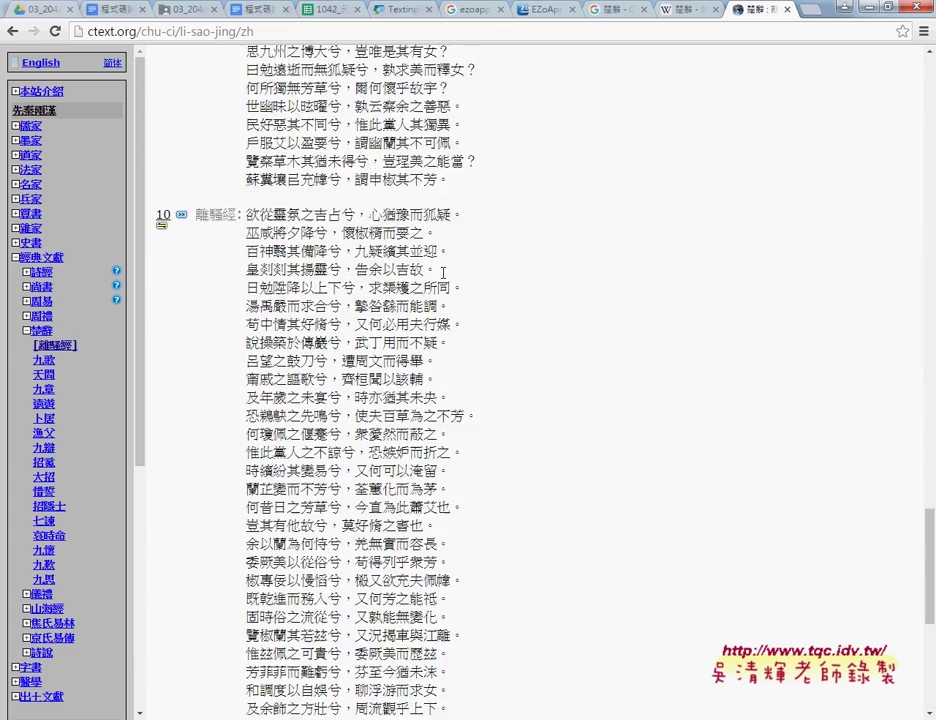
{"action": "scroll", "coordinate": [443, 272], "scroll_direction": "down", "scroll_amount": 5}
{"action": "scroll", "coordinate": [443, 272], "scroll_direction": "down", "scroll_amount": 3}
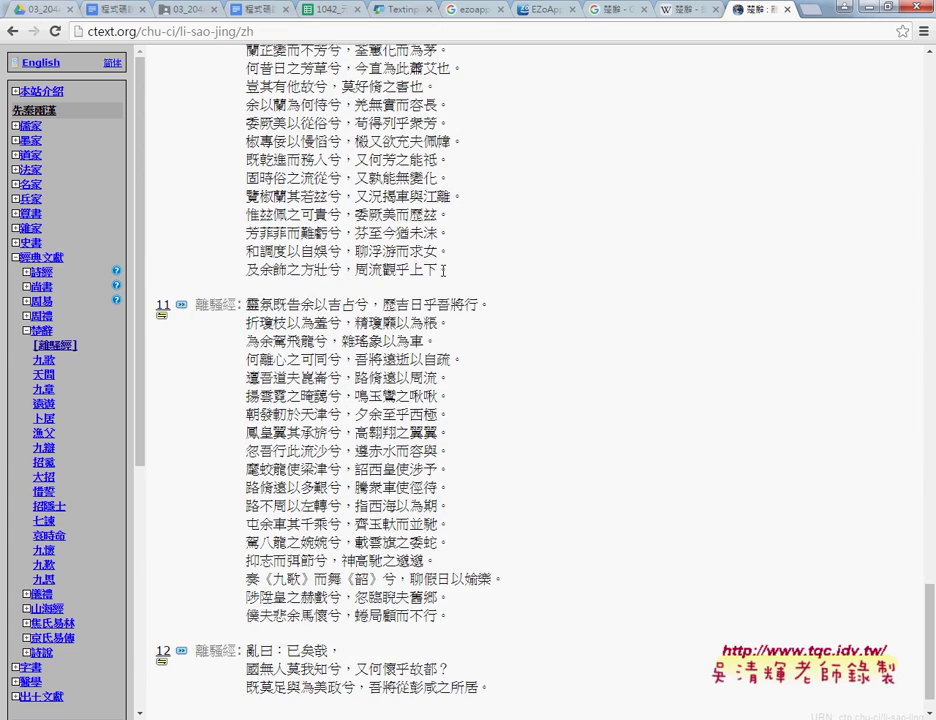
{"action": "scroll", "coordinate": [620, 320], "scroll_direction": "down", "scroll_amount": 1}
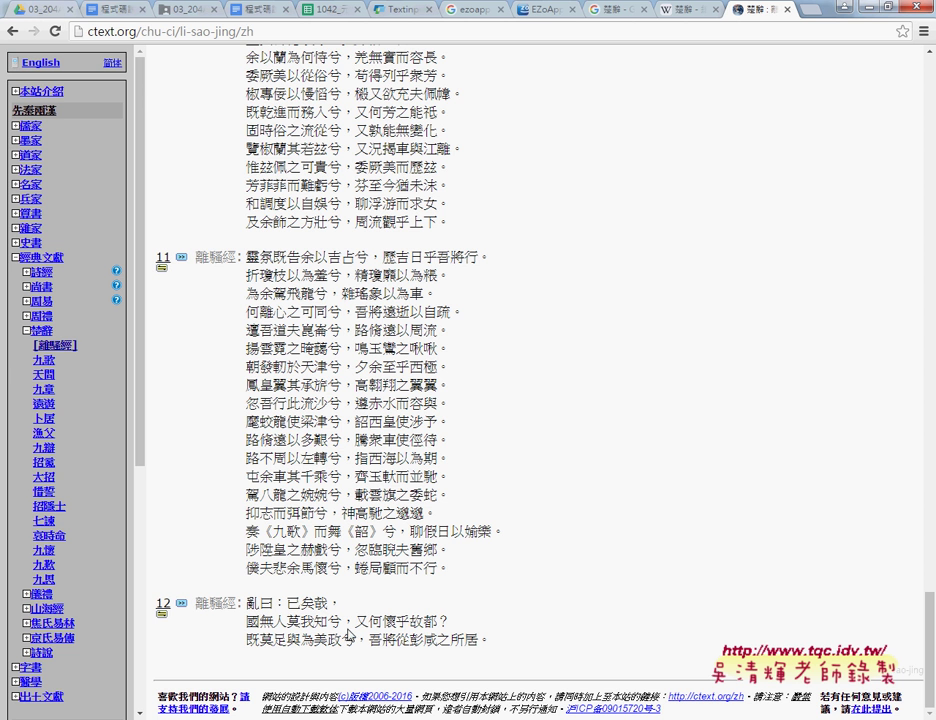
{"action": "left_click_drag", "start_coordinate": [410, 638], "coordinate": [437, 638]}
Step: Glance at the Dreamweaver index.html project, then return to the 程式碼說明 spec document
{"action": "left_click", "coordinate": [690, 9]}
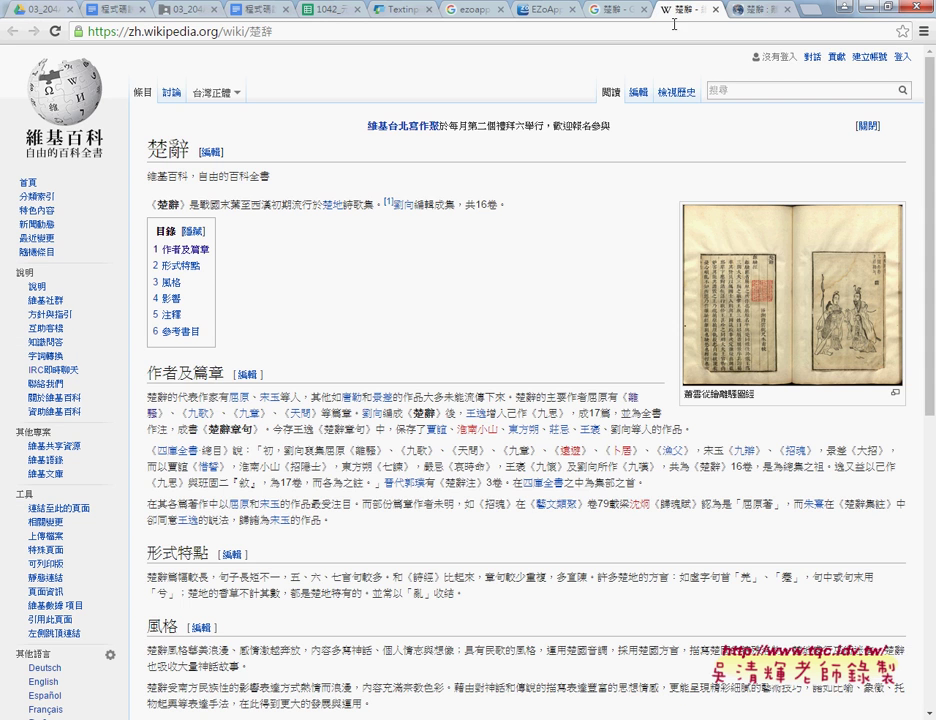
{"action": "key", "text": "alt+Tab"}
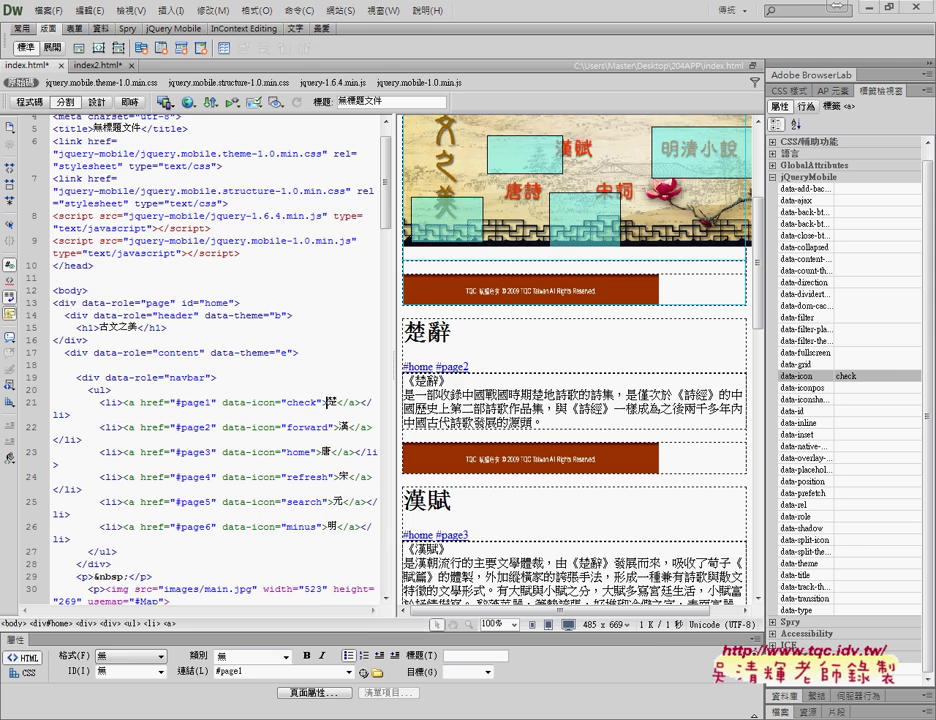
{"action": "key", "text": "alt+Tab"}
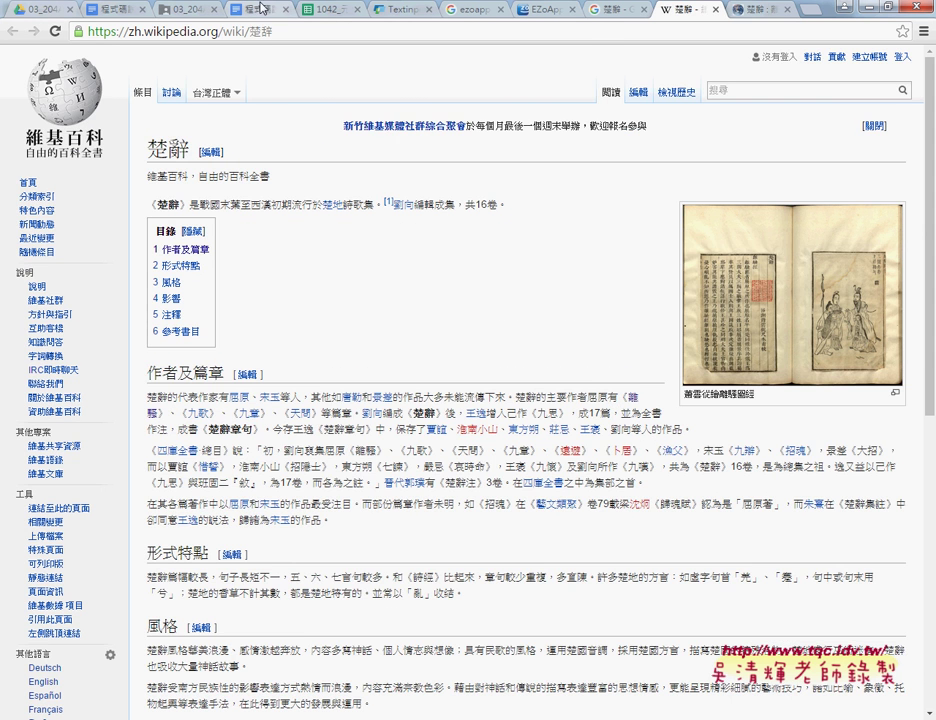
{"action": "left_click", "coordinate": [258, 10]}
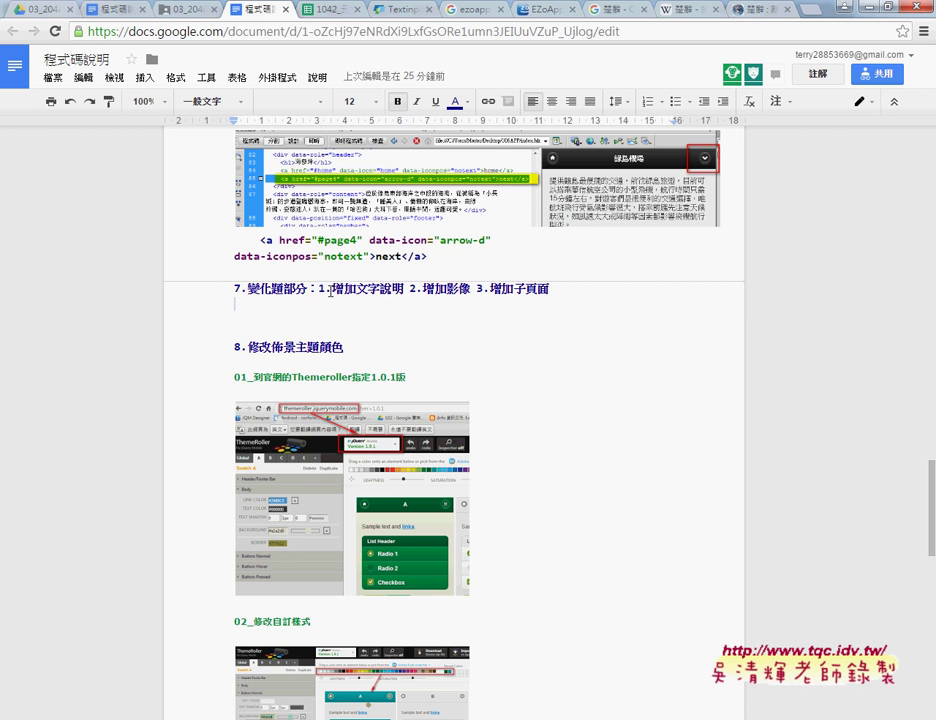
{"action": "key", "text": "shift+Right"}
{"action": "key", "text": "shift+Right"}
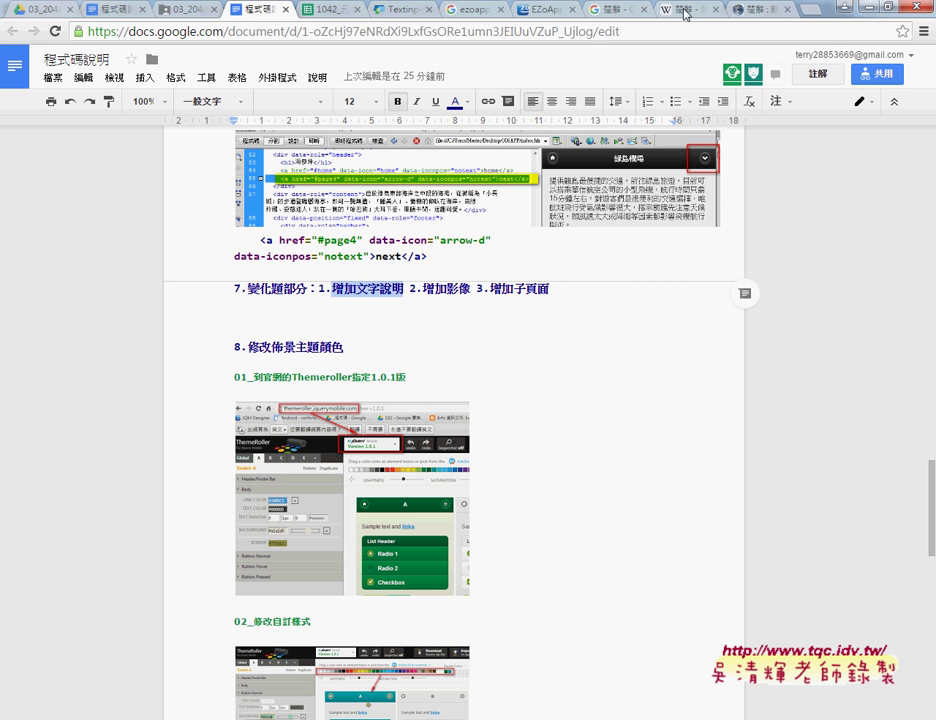
{"action": "left_click", "coordinate": [423, 289]}
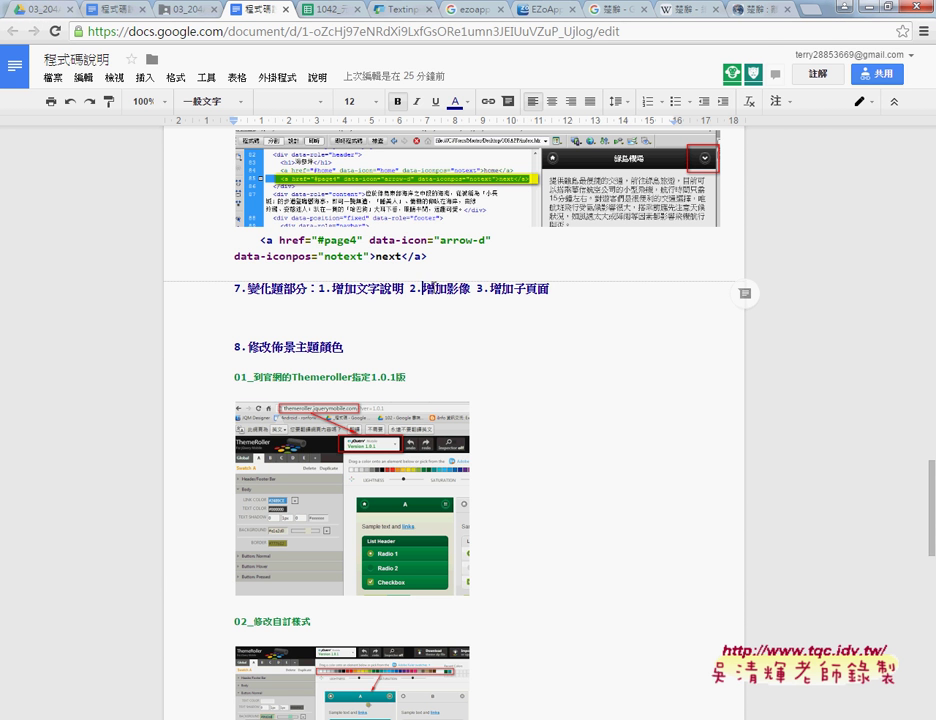
{"action": "key", "text": "shift+Right"}
{"action": "key", "text": "shift+Right"}
{"action": "key", "text": "shift+Right"}
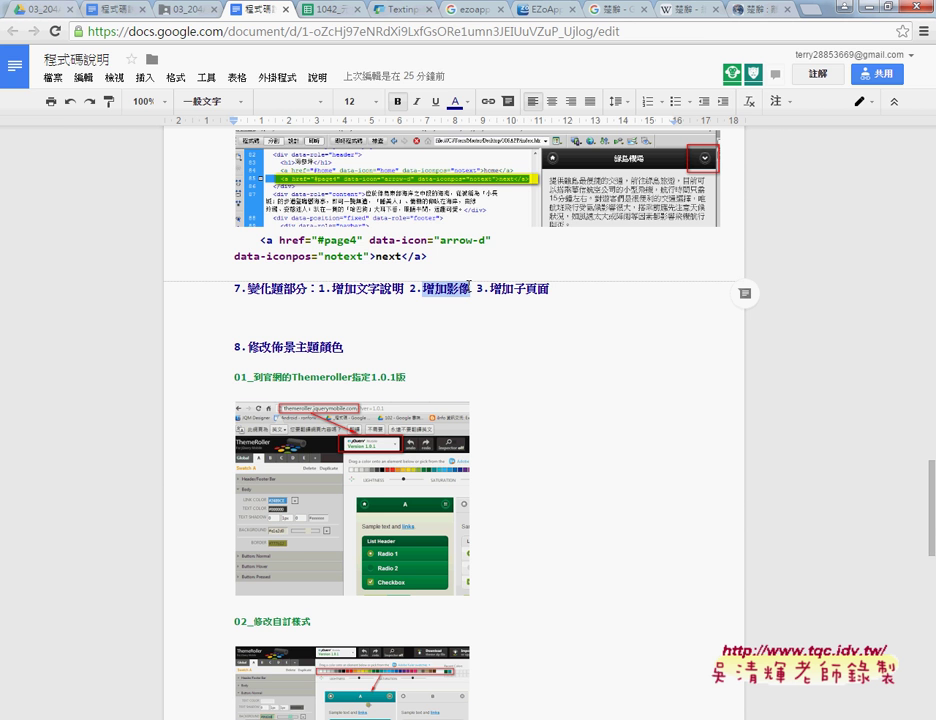
{"action": "left_click", "coordinate": [688, 10]}
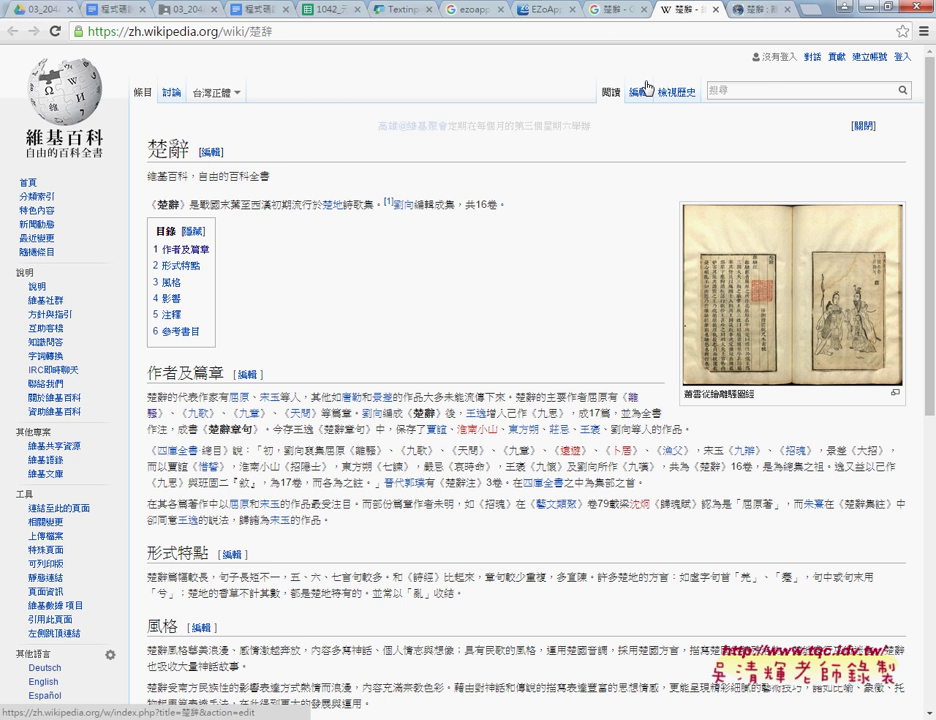
{"action": "left_click", "coordinate": [257, 8]}
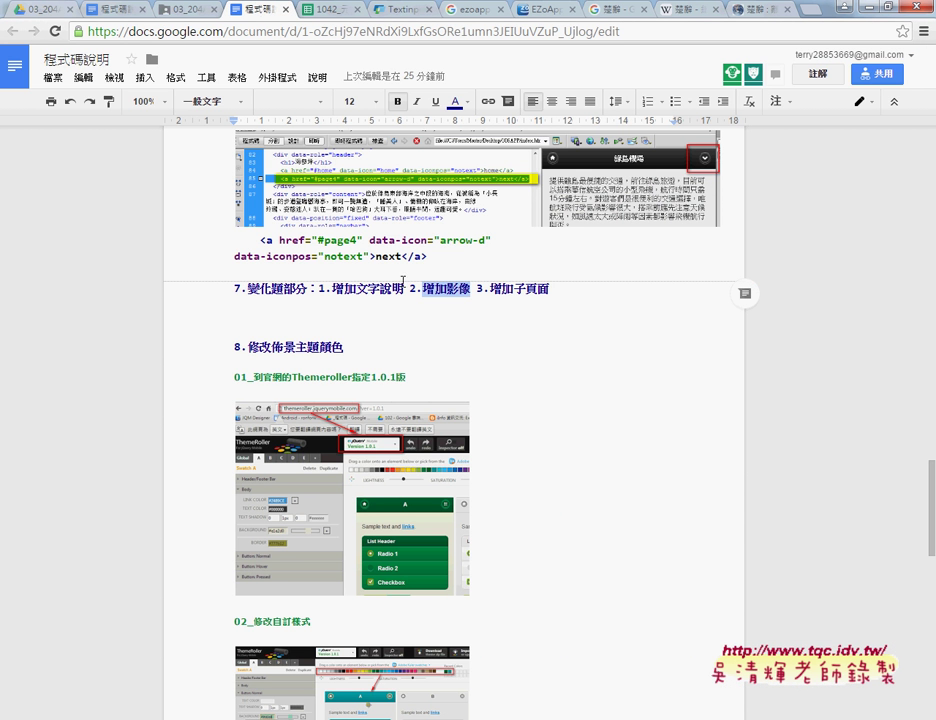
{"action": "left_click_drag", "start_coordinate": [490, 289], "coordinate": [550, 289]}
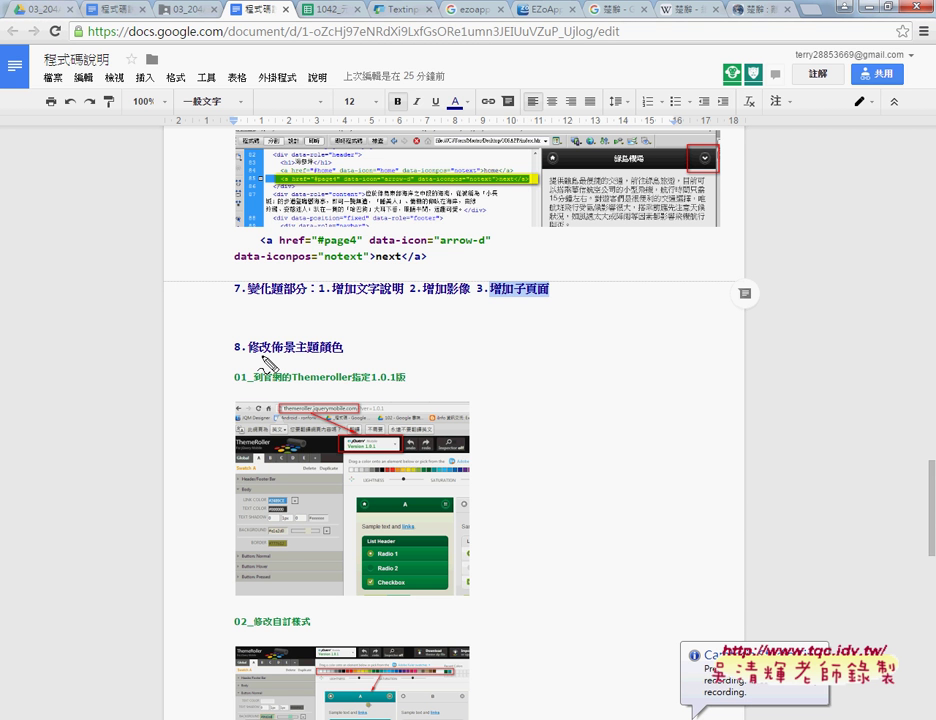
{"action": "left_click_drag", "start_coordinate": [271, 353], "coordinate": [336, 353]}
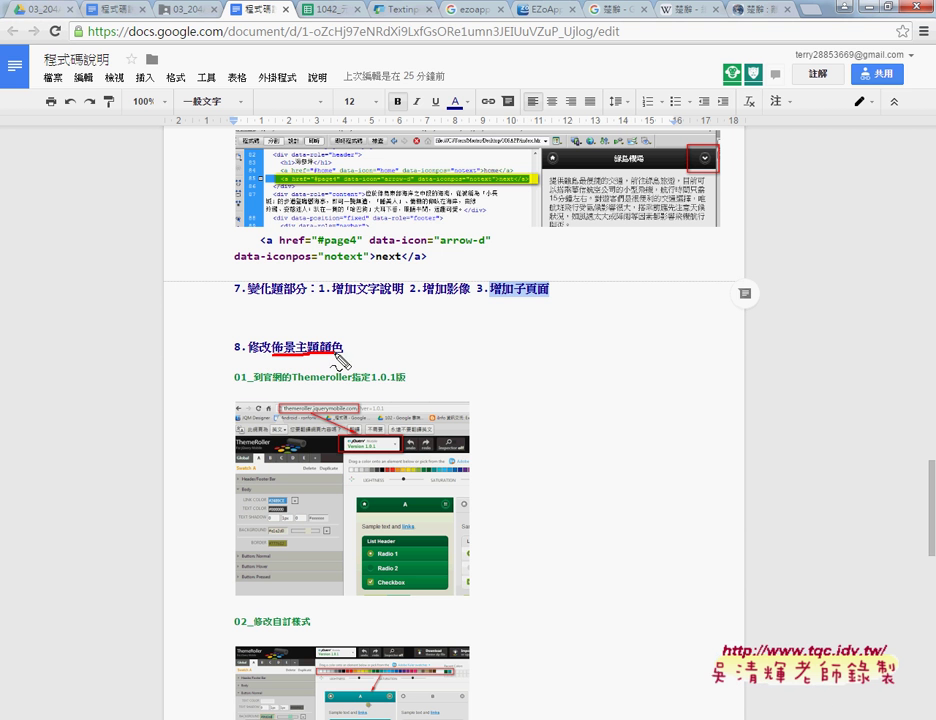
{"action": "left_click_drag", "start_coordinate": [205, 350], "coordinate": [205, 428]}
{"action": "left_click", "coordinate": [372, 377]}
{"action": "scroll", "coordinate": [523, 400], "scroll_direction": "down", "scroll_amount": 3}
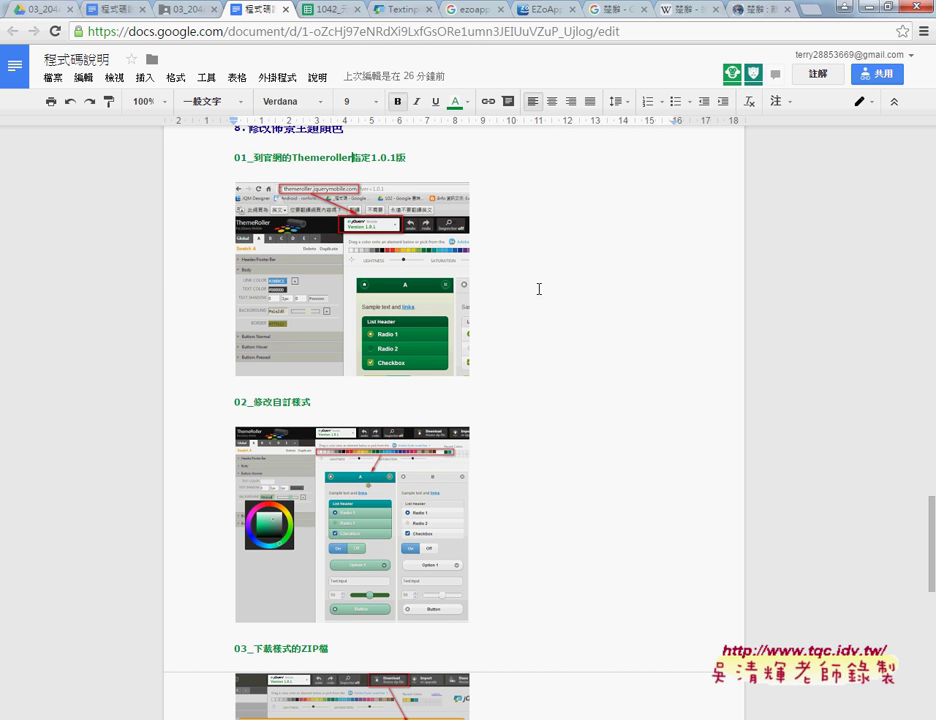
{"action": "left_click_drag", "start_coordinate": [292, 158], "coordinate": [353, 156]}
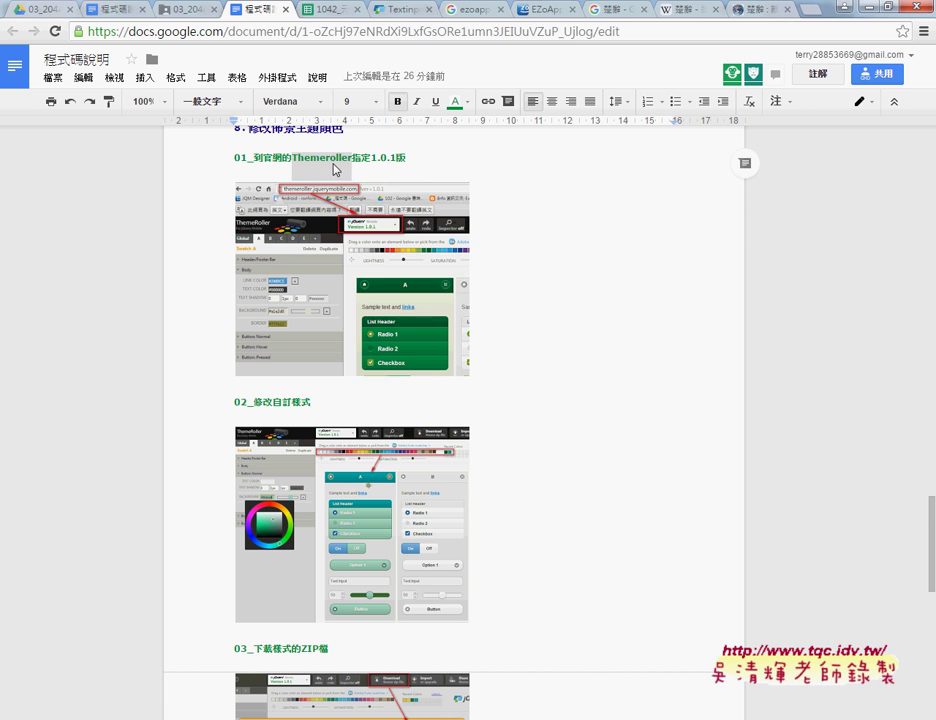
{"action": "right_click", "coordinate": [333, 164]}
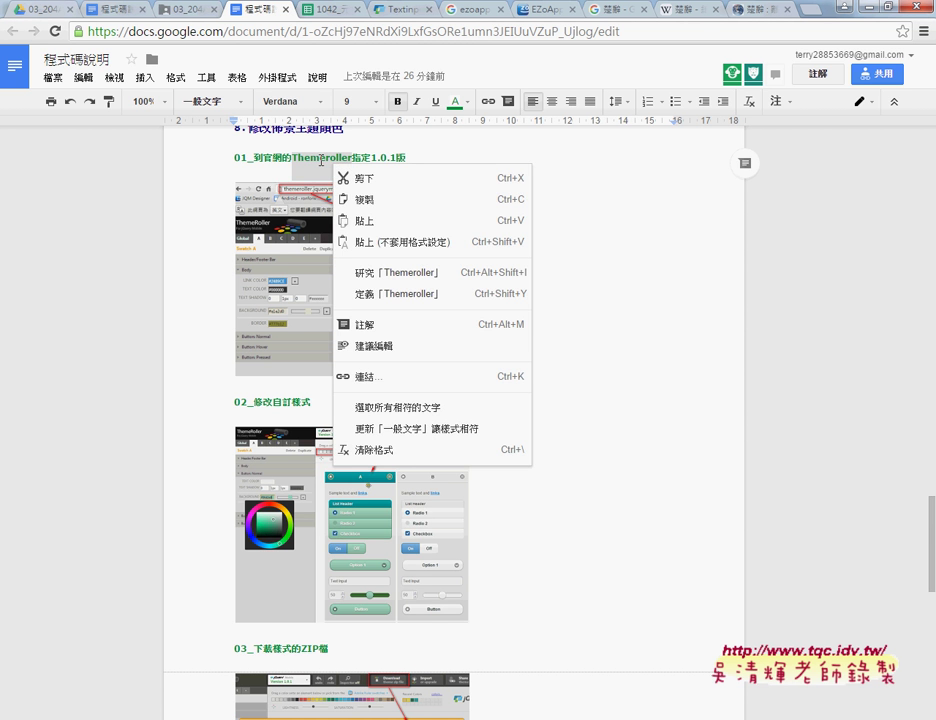
{"action": "left_click", "coordinate": [694, 290]}
{"action": "scroll", "coordinate": [666, 319], "scroll_direction": "down", "scroll_amount": 2}
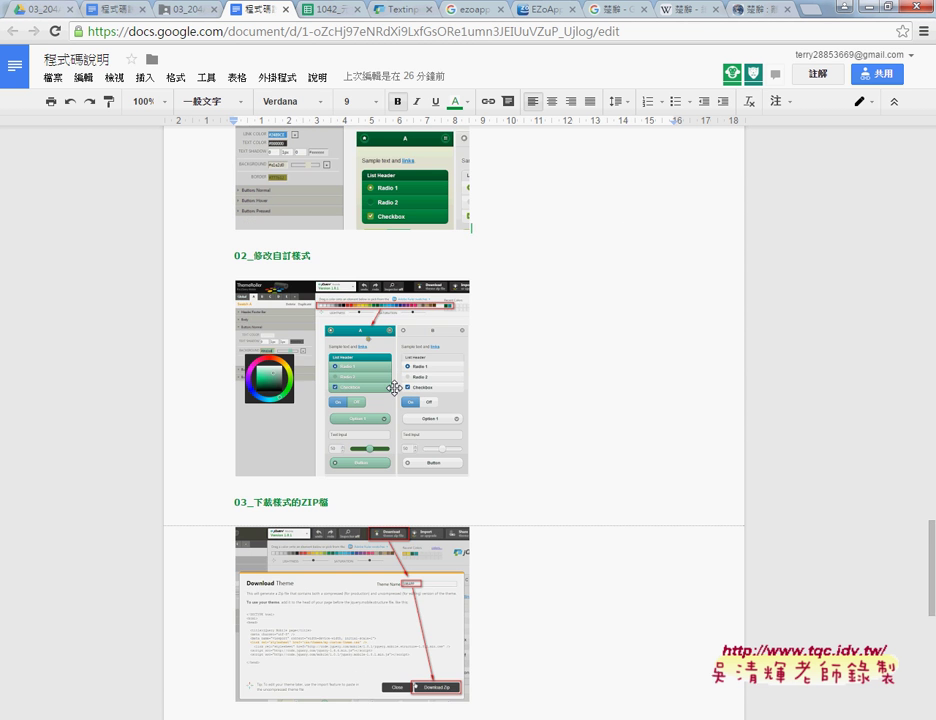
{"action": "scroll", "coordinate": [511, 475], "scroll_direction": "down", "scroll_amount": 3}
{"action": "scroll", "coordinate": [516, 468], "scroll_direction": "down", "scroll_amount": 1}
{"action": "scroll", "coordinate": [518, 460], "scroll_direction": "down", "scroll_amount": 1}
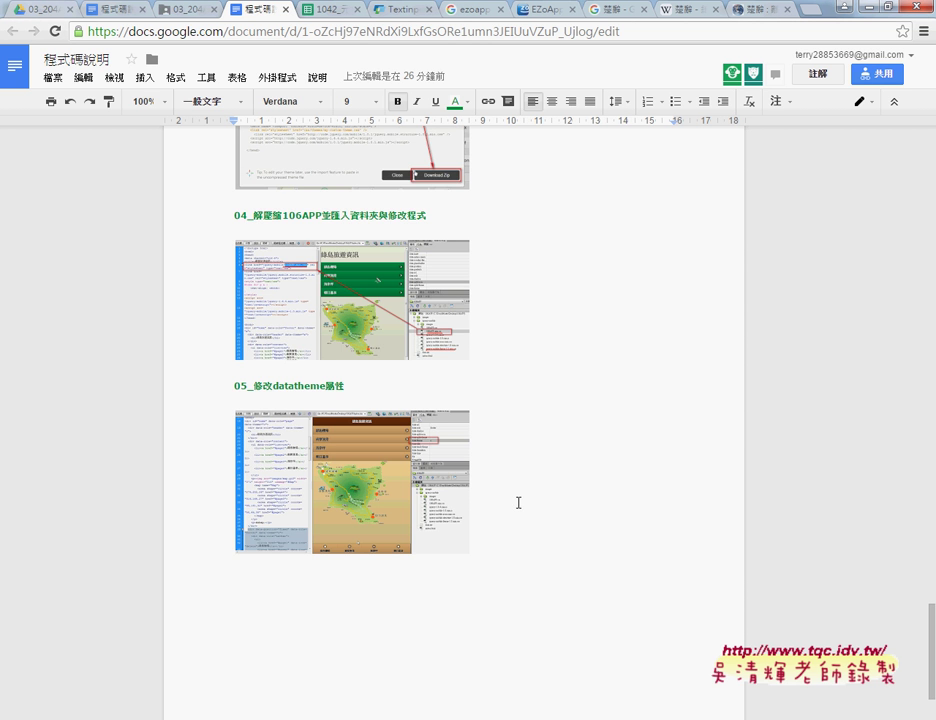
{"action": "scroll", "coordinate": [518, 502], "scroll_direction": "up", "scroll_amount": 1}
{"action": "scroll", "coordinate": [519, 501], "scroll_direction": "up", "scroll_amount": 1}
{"action": "scroll", "coordinate": [520, 500], "scroll_direction": "up", "scroll_amount": 1}
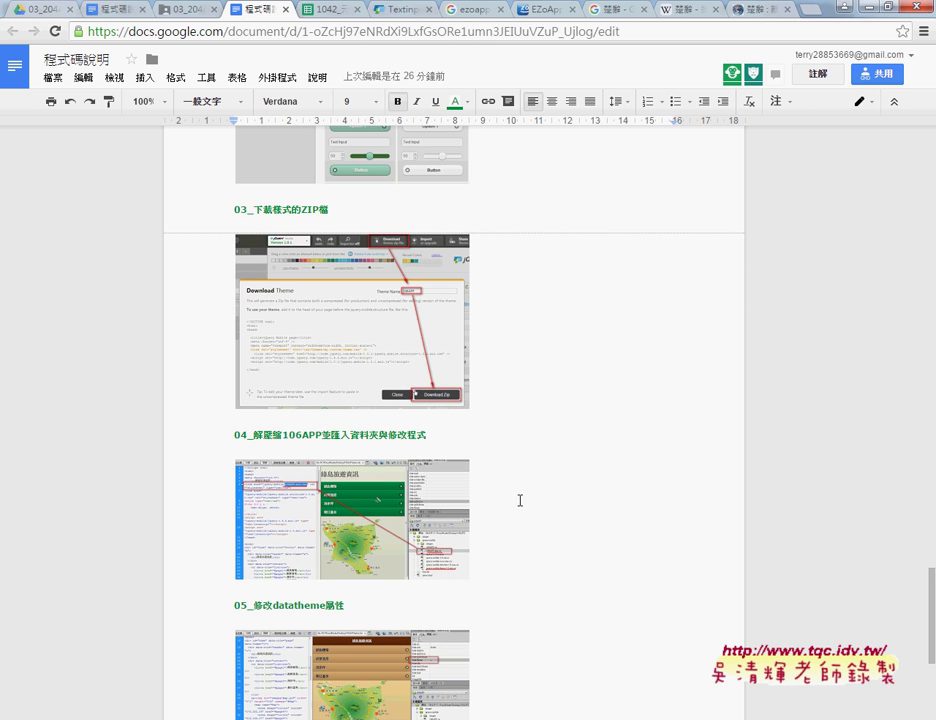